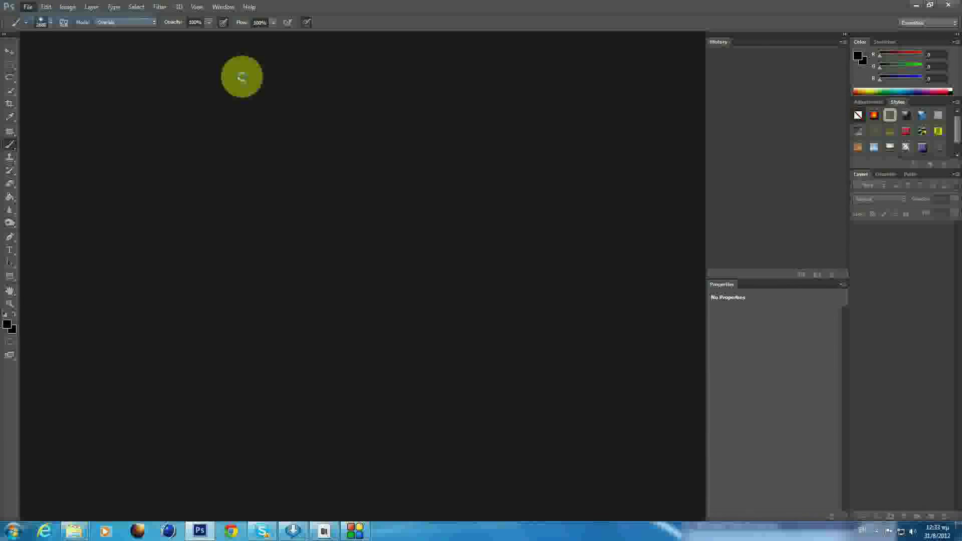
# Step: Create a new 'dragon' document, paint it solid black, and name the layer 'bg'
pyautogui.hotkey('ctrl', 'n')
pyautogui.press('Return')
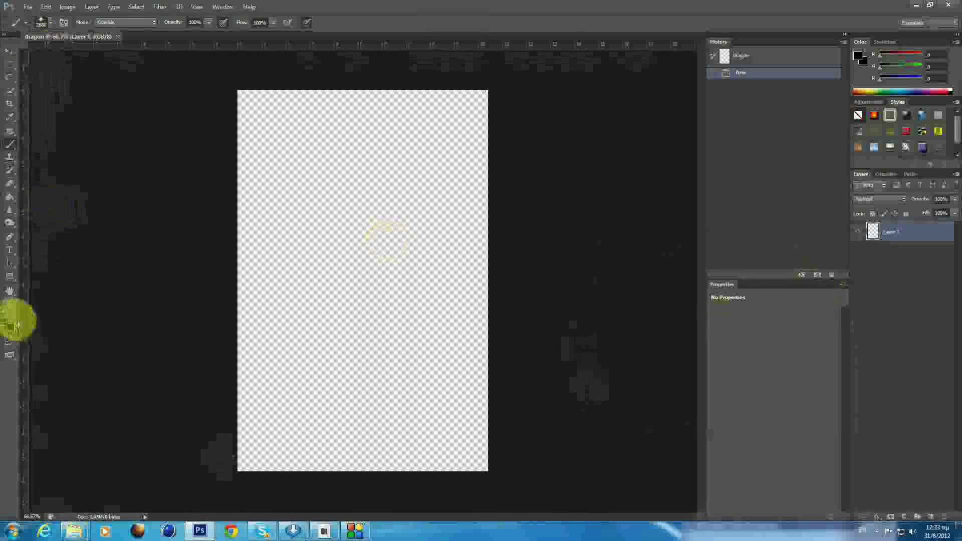
pyautogui.click(7, 325)
pyautogui.click(744, 263)
pyautogui.click(27, 24)
pyautogui.doubleClick(47, 101)
pyautogui.click(408, 236)
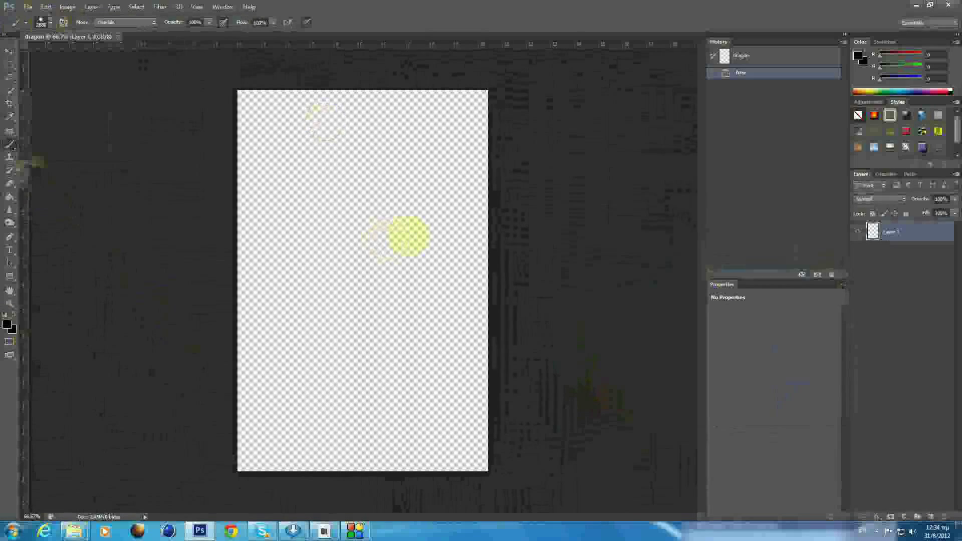
pyautogui.write('bg')
pyautogui.press('Return')
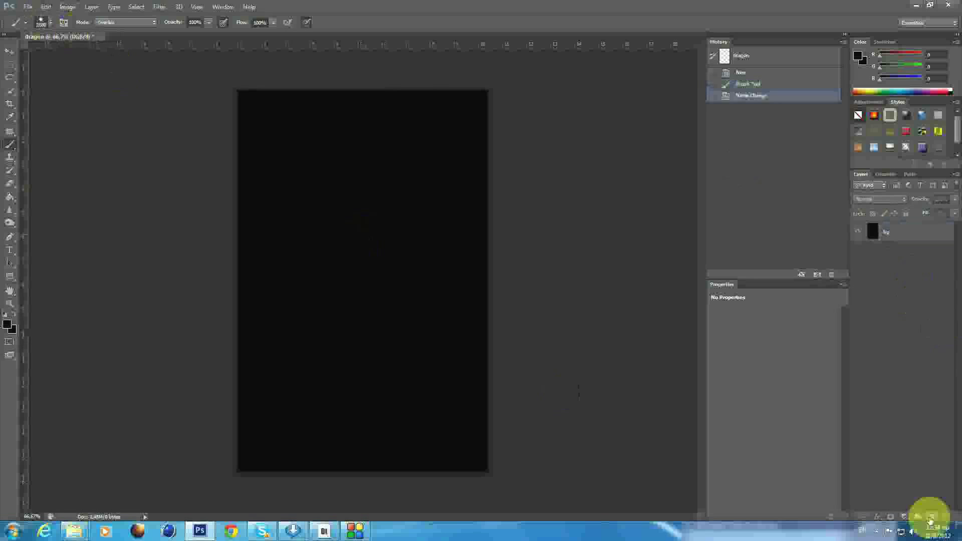
# Step: Add Layer 1 filled with rendered Clouds at lowered opacity, then bring up the Open dialog
pyautogui.click(930, 520)
pyautogui.click(7, 325)
pyautogui.moveTo(708, 408); pyautogui.dragTo(693, 301)
pyautogui.click(799, 280)
pyautogui.click(136, 7)
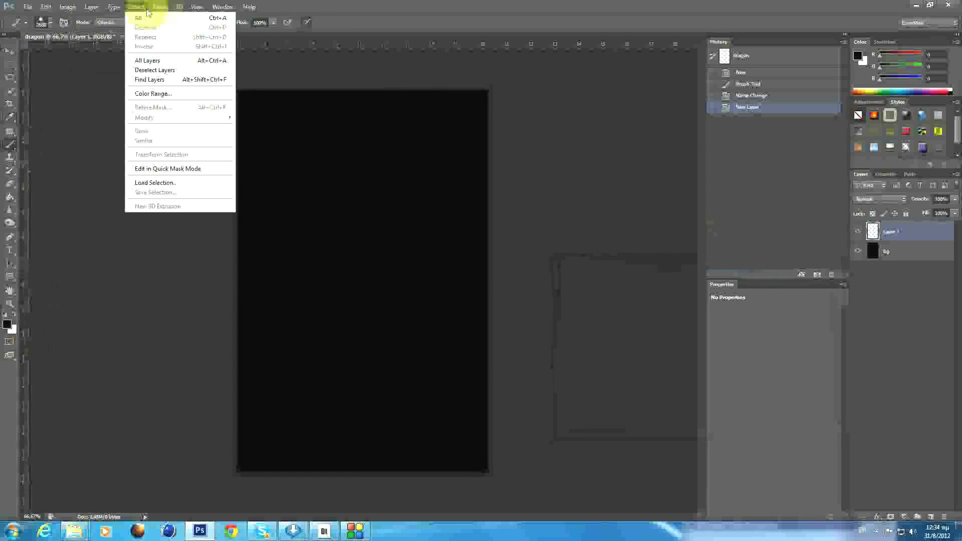
pyautogui.click(295, 144)
pyautogui.moveTo(955, 199)
pyautogui.mouseDown()
pyautogui.moveTo(939, 221)
pyautogui.moveTo(952, 207)
pyautogui.mouseUp()
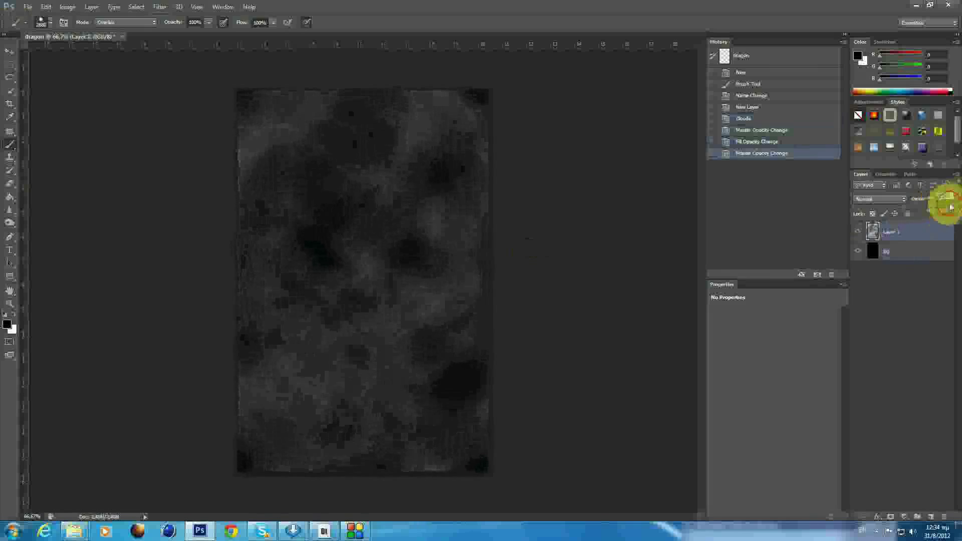
pyautogui.click(28, 7)
pyautogui.click(30, 28)
# Step: Bring the SOGAR logo from the G: drive into the poster, scaled near the bottom
pyautogui.click(31, 141)
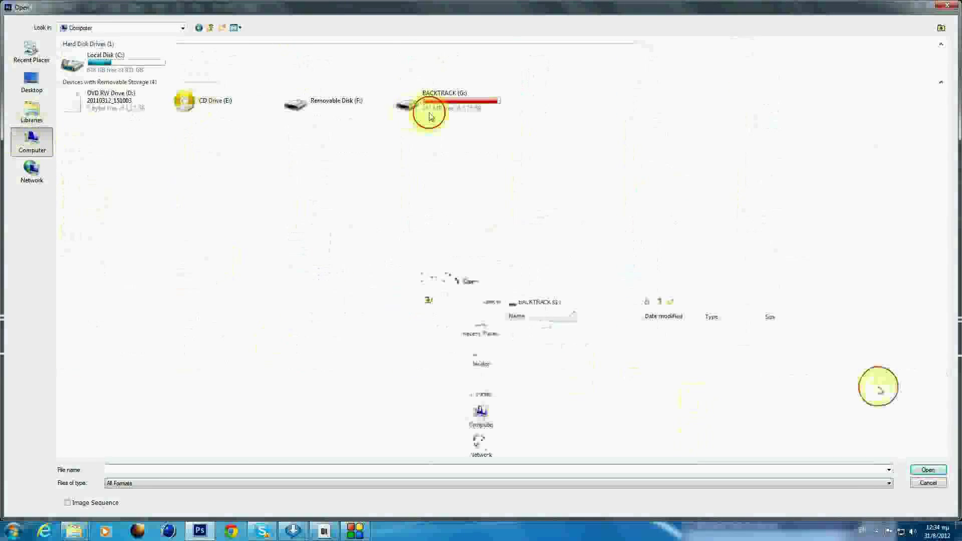
pyautogui.doubleClick(429, 103)
pyautogui.click(920, 473)
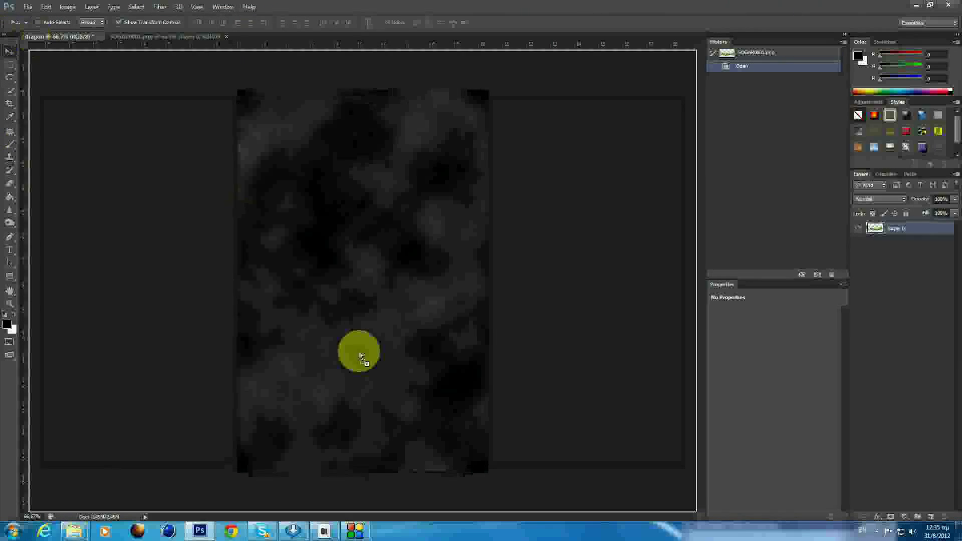
pyautogui.moveTo(343, 332); pyautogui.dragTo(101, 296)
pyautogui.hotkey('ctrl', 't')
pyautogui.moveTo(231, 396); pyautogui.dragTo(251, 396)
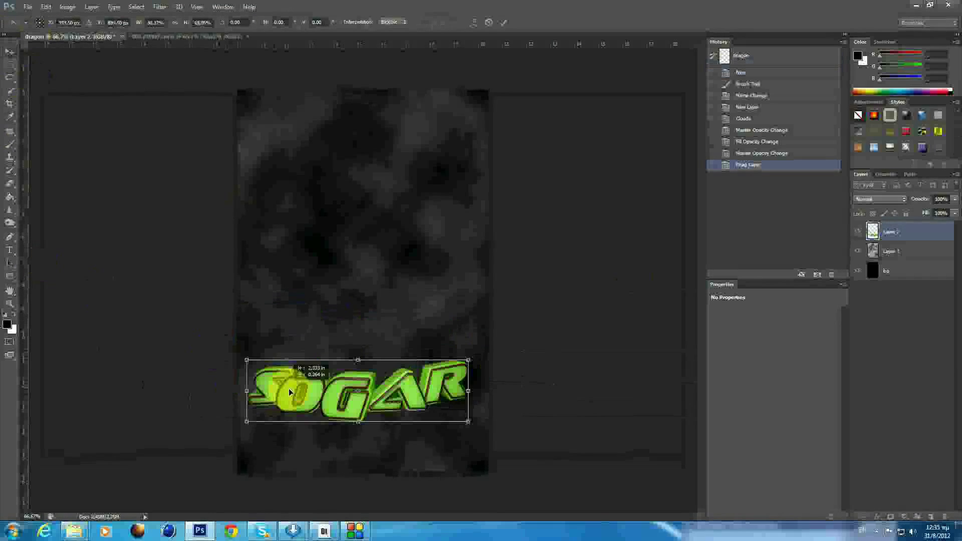
pyautogui.click(504, 22)
# Step: Open Tempest_Dragon from Pictures and place it in the poster above the logo
pyautogui.click(21, 6)
pyautogui.click(30, 28)
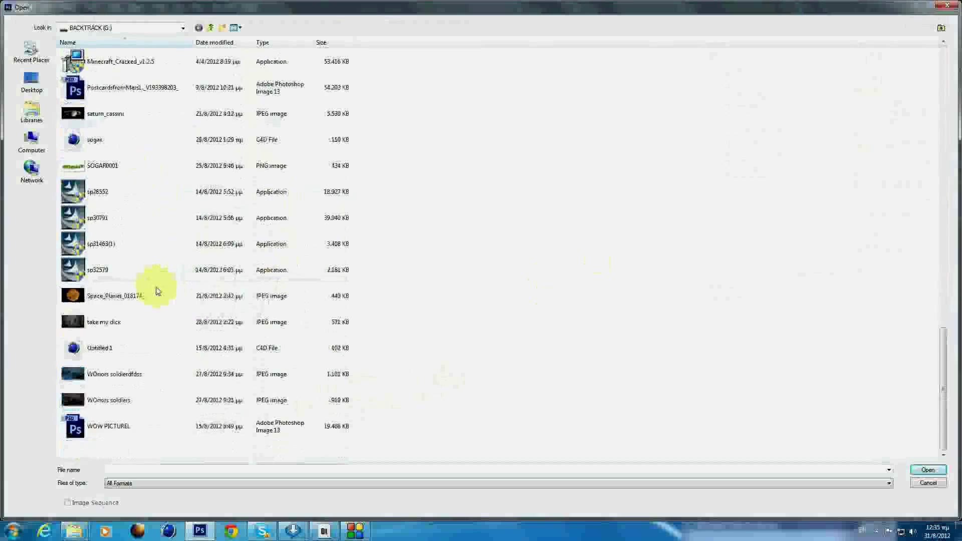
pyautogui.click(324, 222)
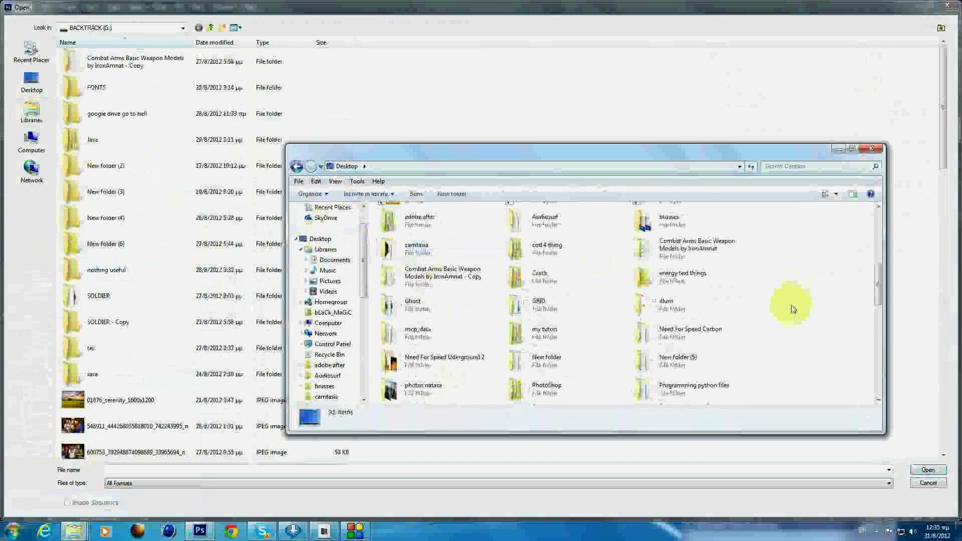
pyautogui.click(329, 243)
pyautogui.moveTo(881, 300); pyautogui.dragTo(856, 354)
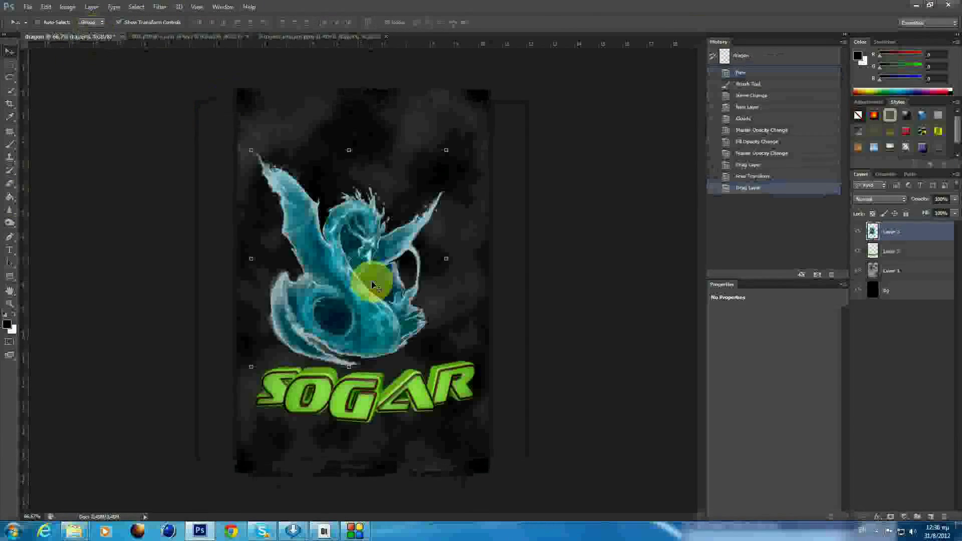
pyautogui.moveTo(373, 287); pyautogui.dragTo(398, 281)
# Step: Erase the dragon's upper-wing edges with a soft Eraser brush, then open the smoke image
pyautogui.click(10, 183)
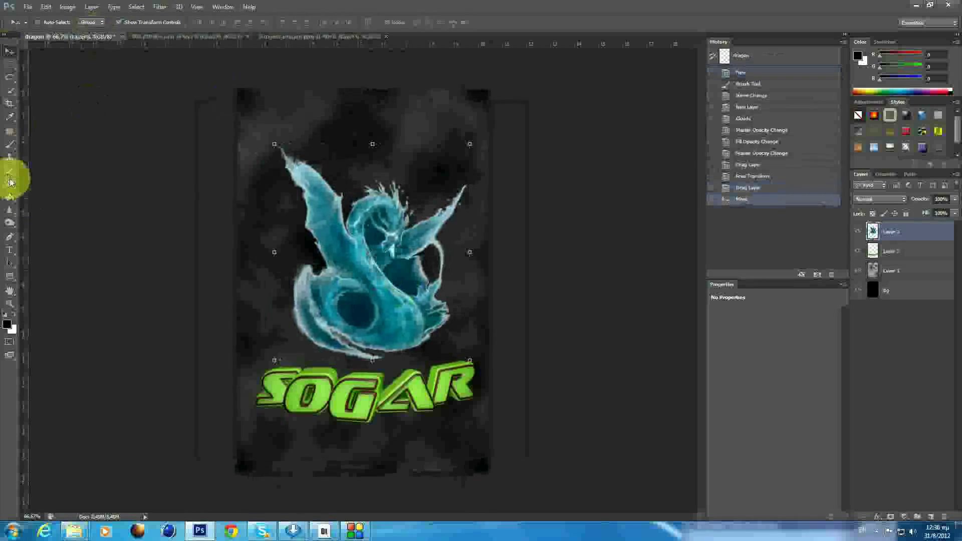
pyautogui.click(42, 22)
pyautogui.click(27, 104)
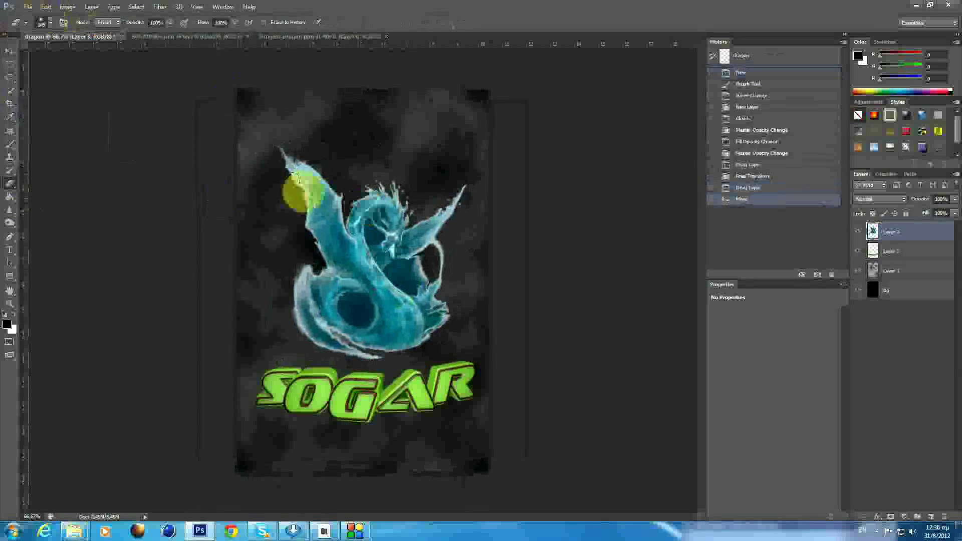
pyautogui.moveTo(296, 193)
pyautogui.mouseDown()
pyautogui.moveTo(269, 161)
pyautogui.moveTo(323, 150)
pyautogui.moveTo(351, 178)
pyautogui.mouseUp()
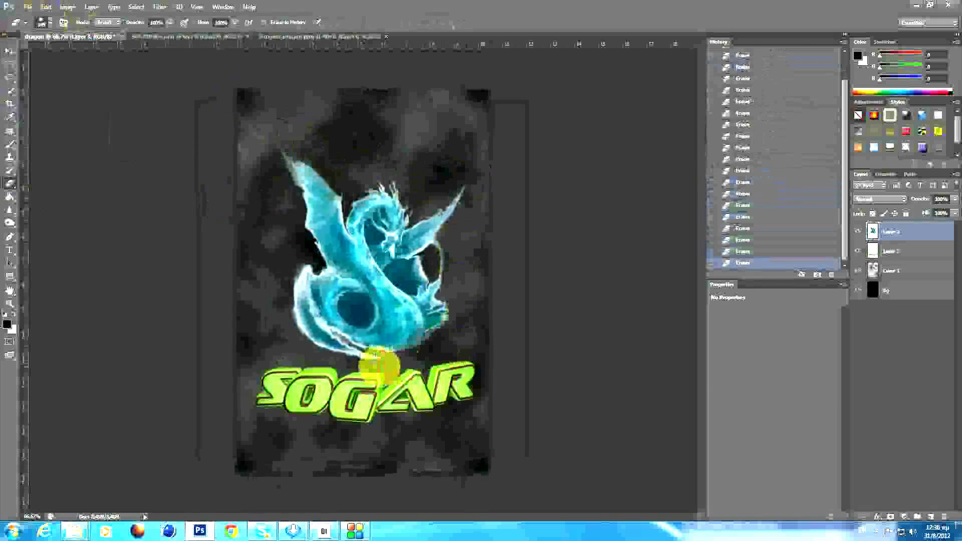
pyautogui.click(287, 211)
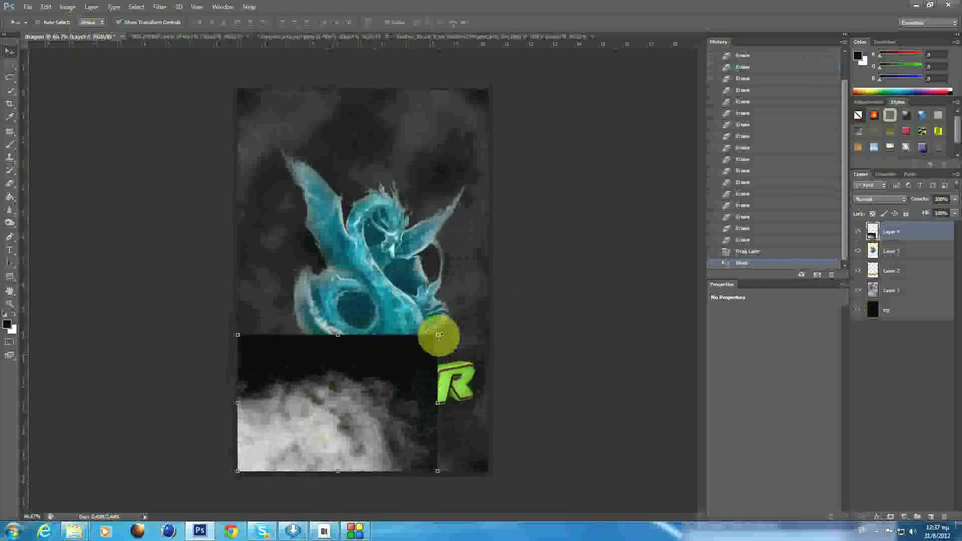
# Step: Stretch the smoke wide across the poster bottom with Linear Dodge (Add) blending
pyautogui.hotkey('ctrl', 't')
pyautogui.moveTo(437, 333); pyautogui.dragTo(534, 317)
pyautogui.click(881, 199)
pyautogui.click(872, 328)
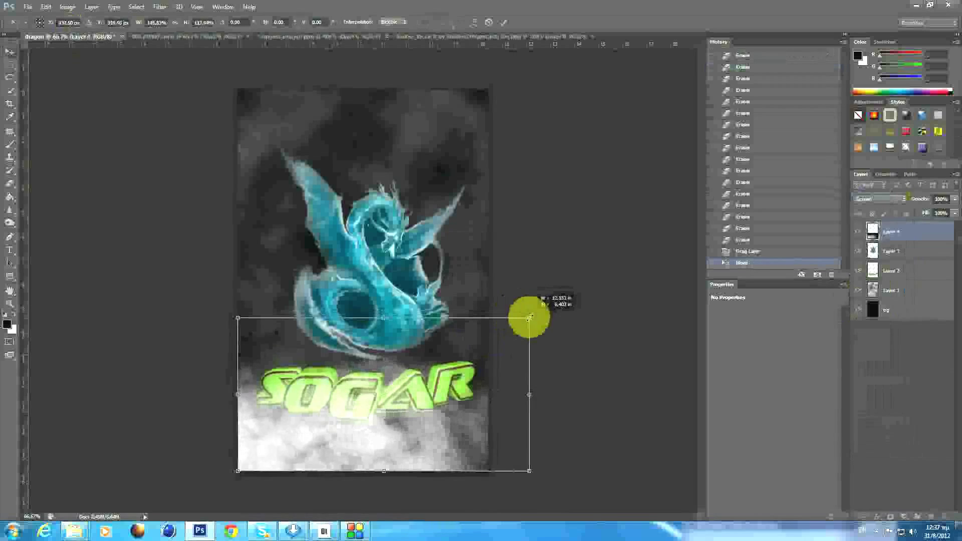
pyautogui.moveTo(945, 208)
pyautogui.mouseDown()
pyautogui.moveTo(924, 208)
pyautogui.moveTo(933, 224)
pyautogui.mouseUp()
pyautogui.click(900, 200)
pyautogui.click(873, 293)
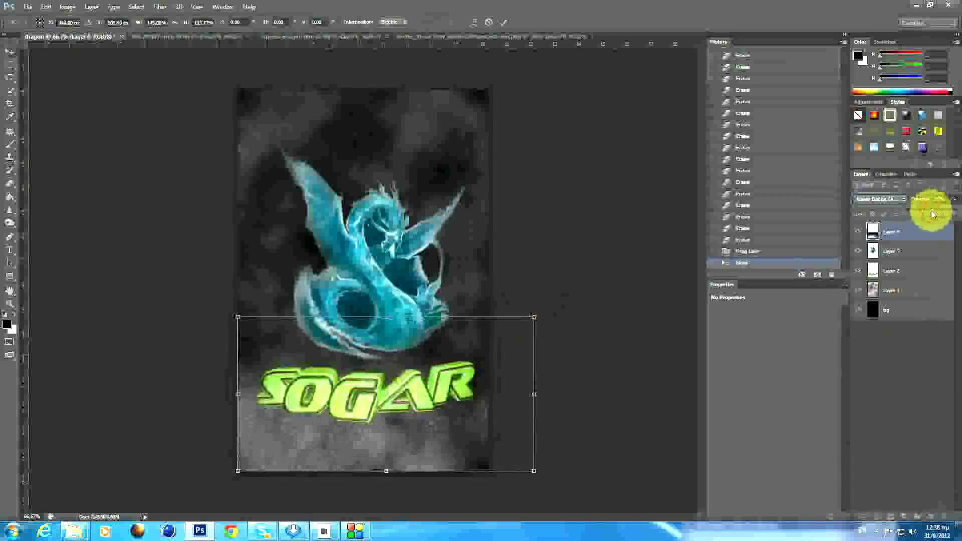
pyautogui.press('Return')
# Step: Duplicate the smoke layer and transform the copy over the dragon's upper area
pyautogui.rightClick(882, 231)
pyautogui.click(849, 201)
pyautogui.press('Return')
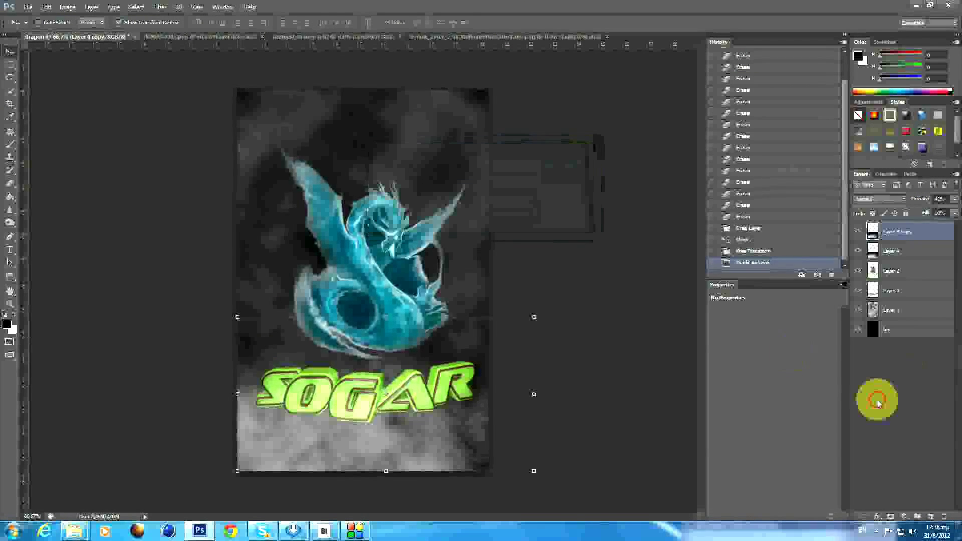
pyautogui.moveTo(539, 305)
pyautogui.mouseDown()
pyautogui.moveTo(530, 191)
pyautogui.moveTo(257, 322)
pyautogui.mouseUp()
pyautogui.hotkey('ctrl', 't')
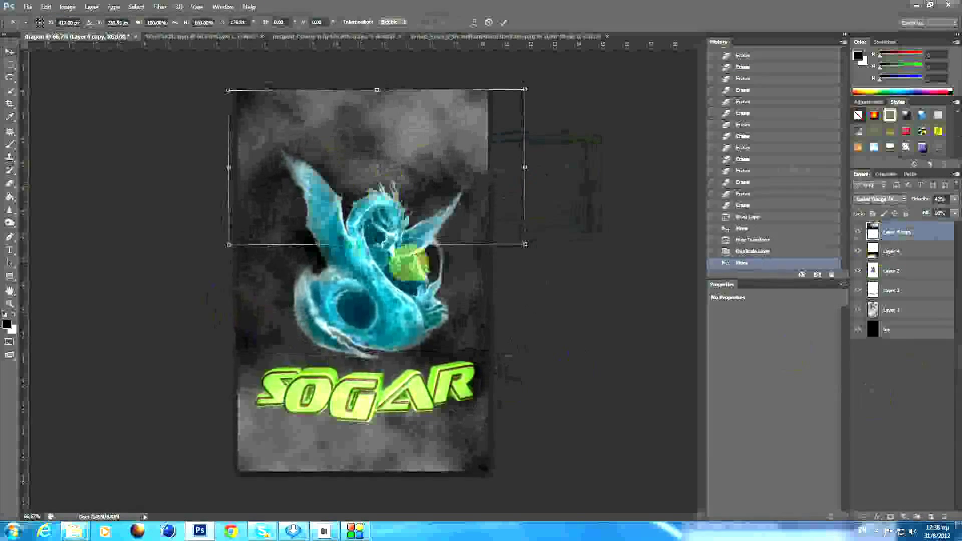
pyautogui.moveTo(327, 204); pyautogui.dragTo(378, 258)
pyautogui.press('Return')
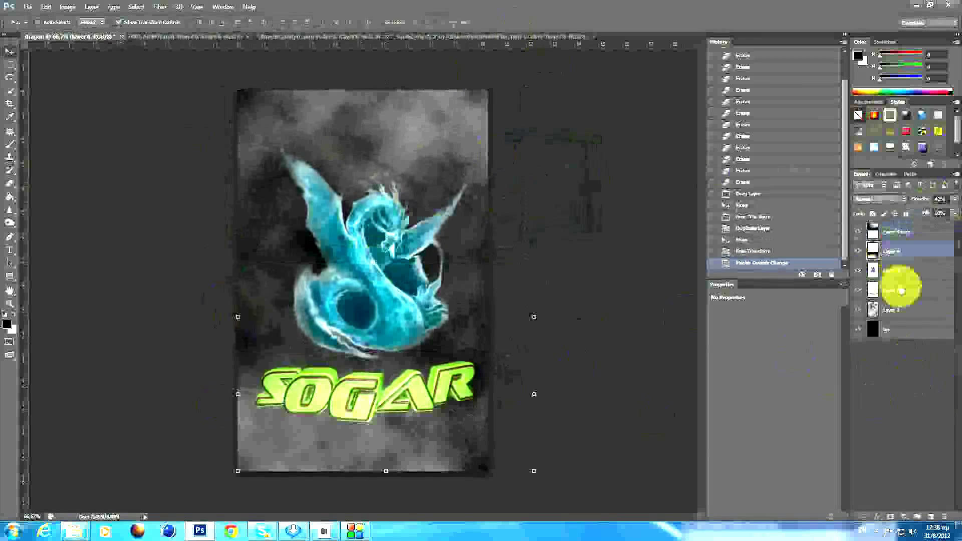
pyautogui.press('super')
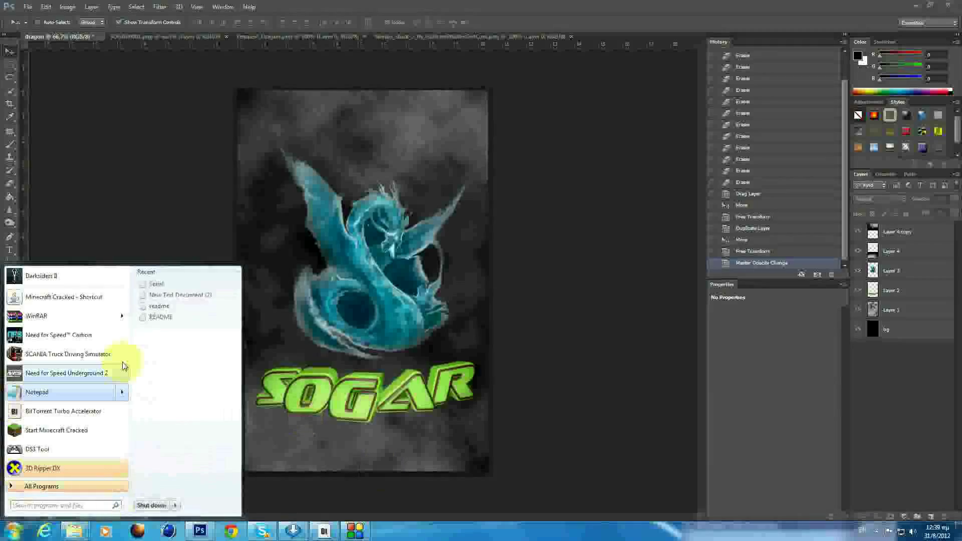
# Step: Open the Optical Flares folder in a maximized Explorer window
pyautogui.click(75, 531)
pyautogui.click(170, 457)
pyautogui.click(837, 139)
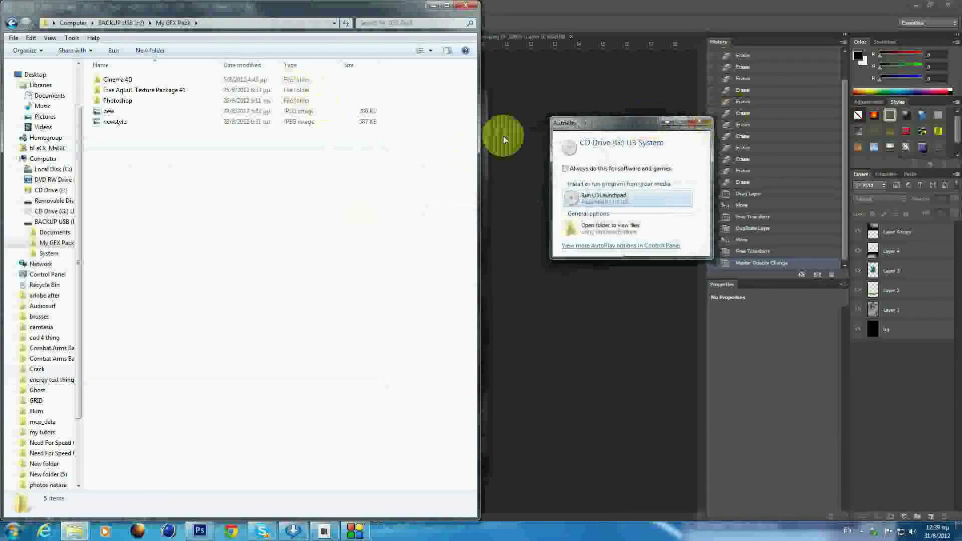
pyautogui.doubleClick(133, 100)
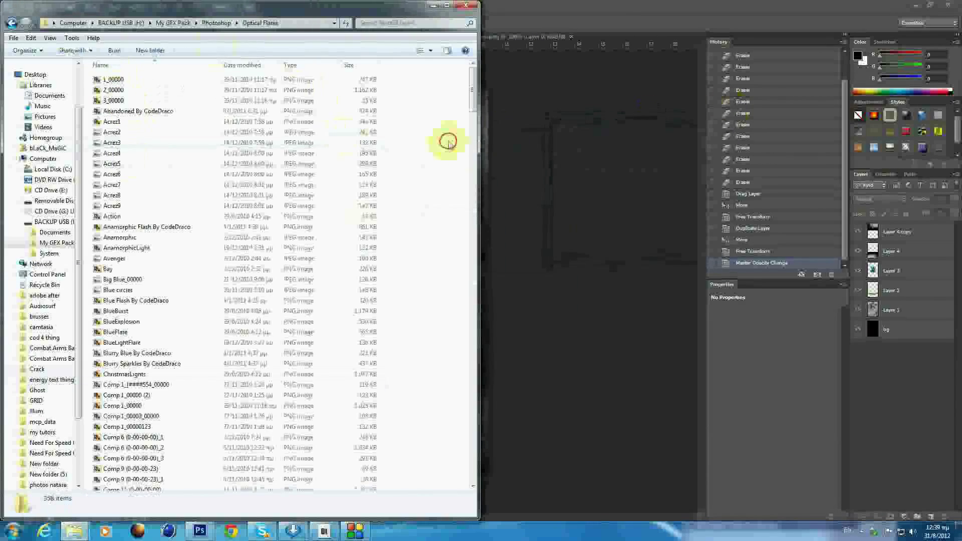
pyautogui.doubleClick(295, 9)
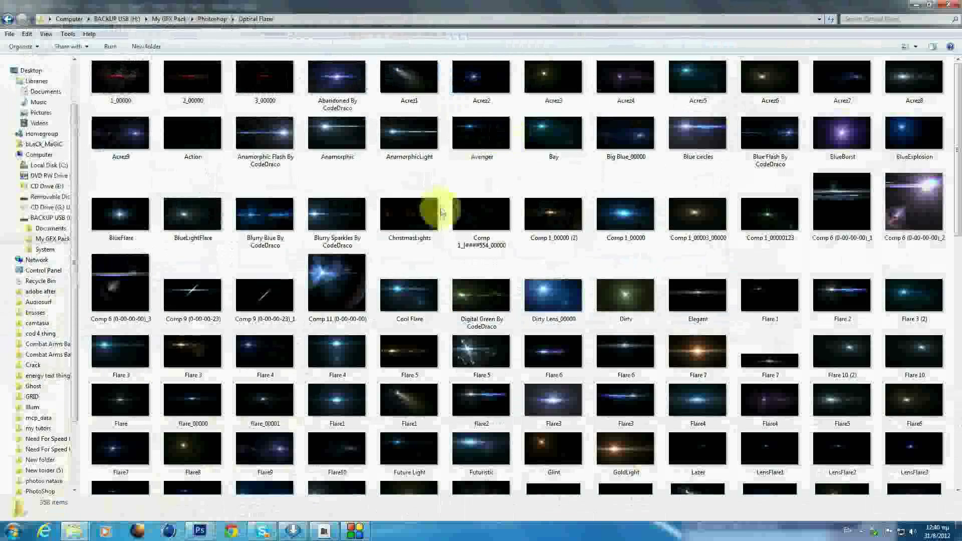
# Step: Preview the flare images, including Blue circles, full size in Photo Viewer
pyautogui.click(692, 128)
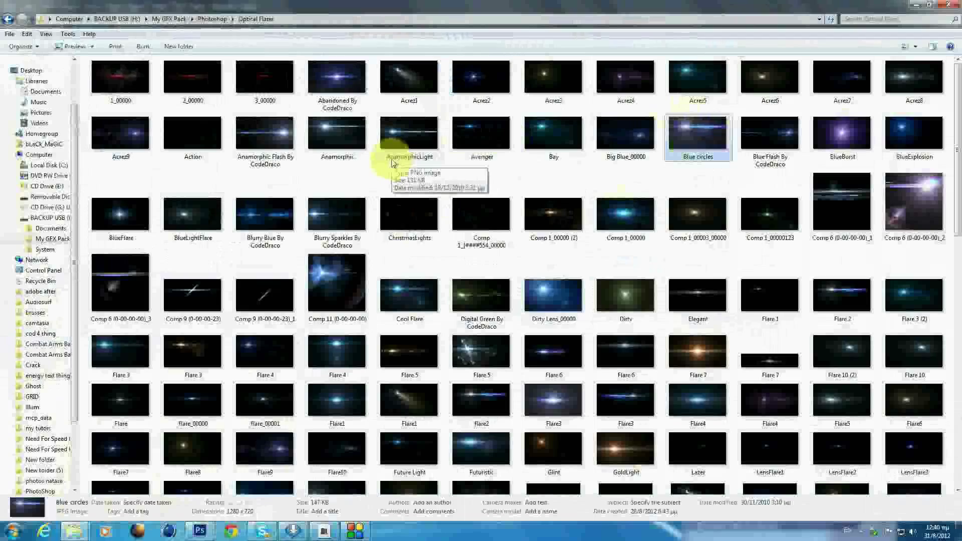
pyautogui.scroll(-10, 388, 201)
pyautogui.scroll(-5, 351, 250)
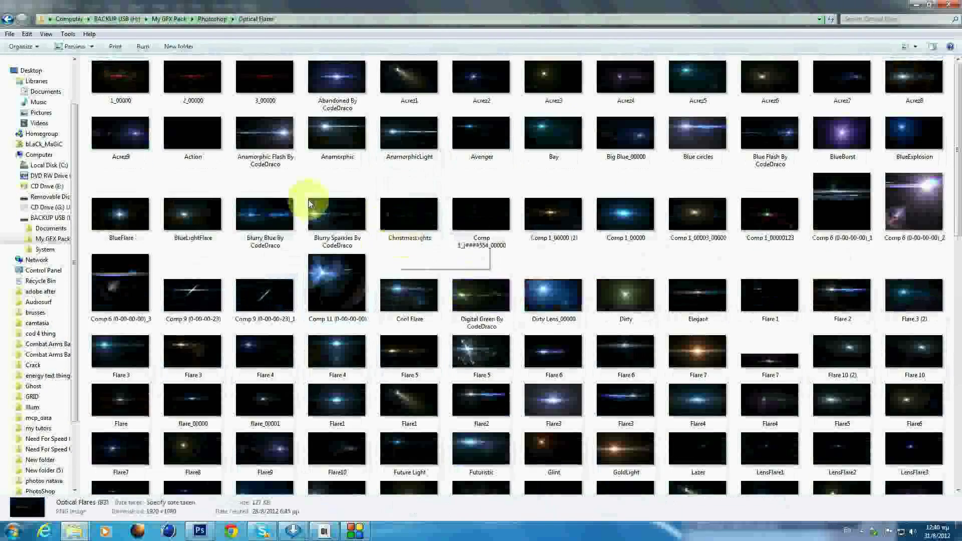
pyautogui.doubleClick(405, 80)
pyautogui.click(458, 509)
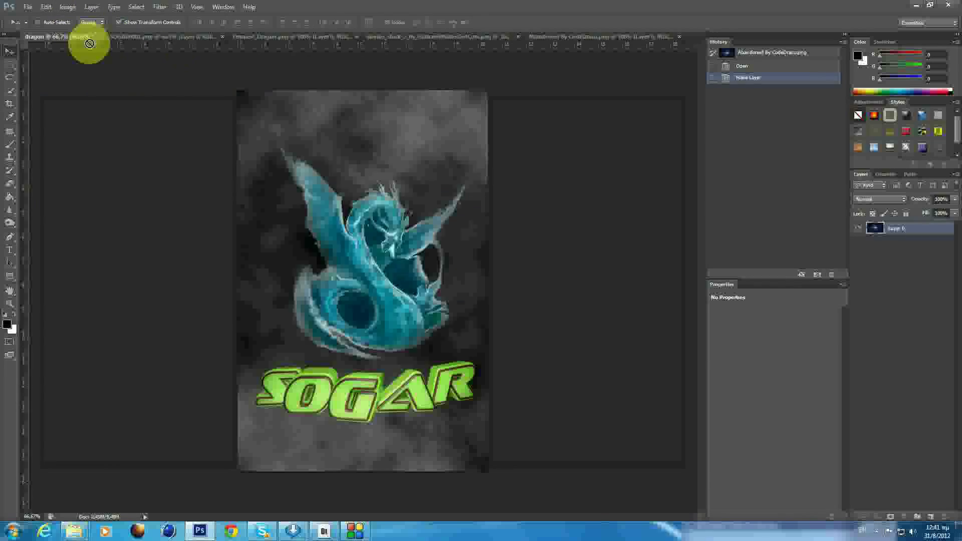
# Step: Set the flare layer to Screen and squash it into a narrow streak over the dragon
pyautogui.click(881, 199)
pyautogui.click(874, 291)
pyautogui.moveTo(437, 178); pyautogui.dragTo(439, 183)
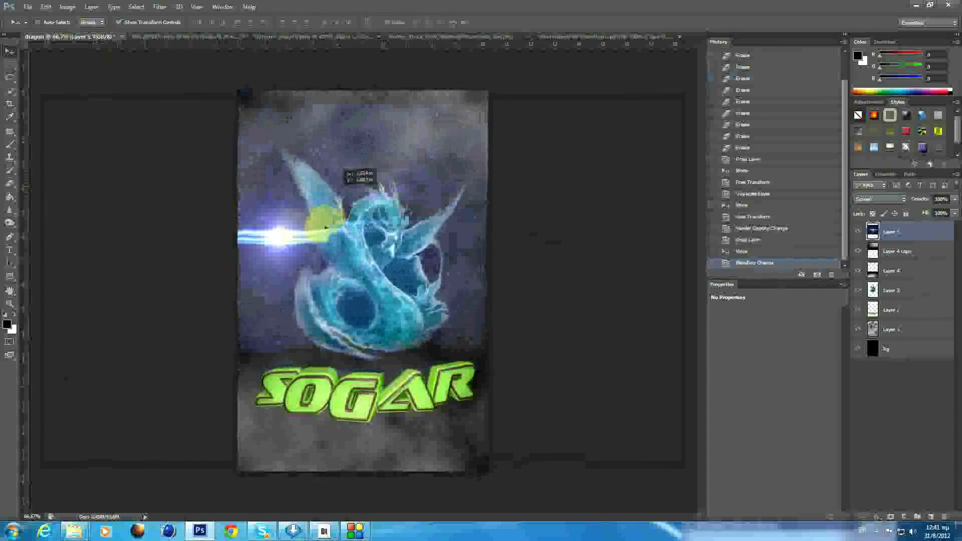
pyautogui.hotkey('ctrl', 't')
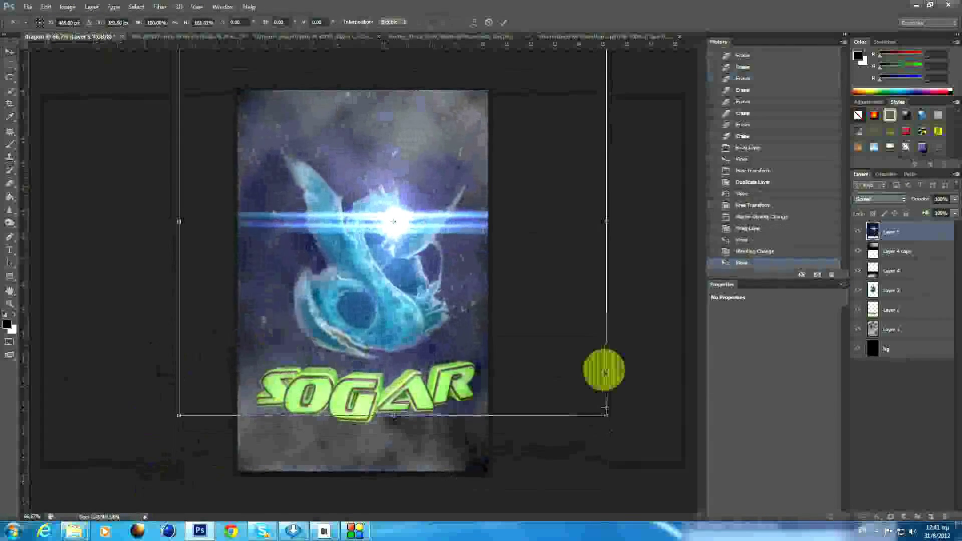
pyautogui.moveTo(602, 365)
pyautogui.mouseDown()
pyautogui.moveTo(493, 263)
pyautogui.moveTo(540, 346)
pyautogui.moveTo(496, 292)
pyautogui.mouseUp()
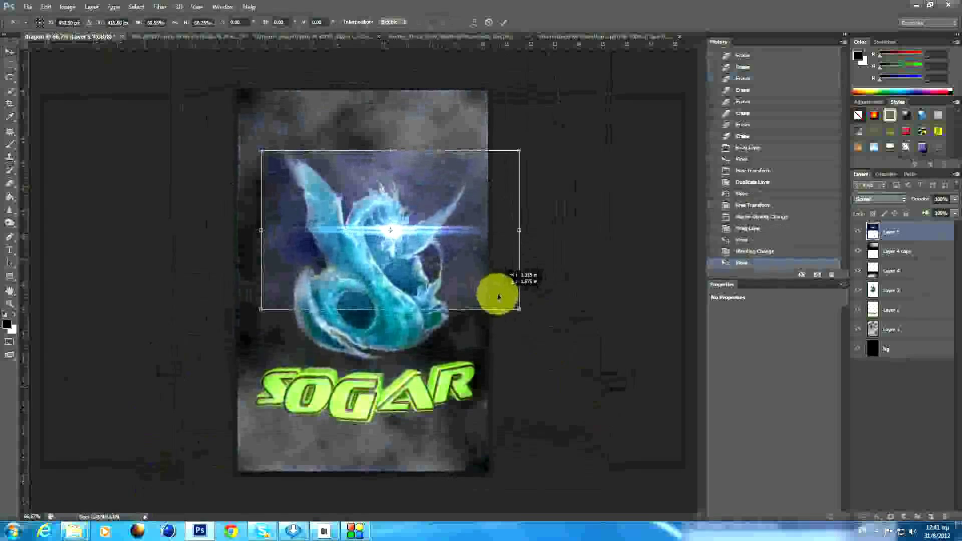
pyautogui.press('Return')
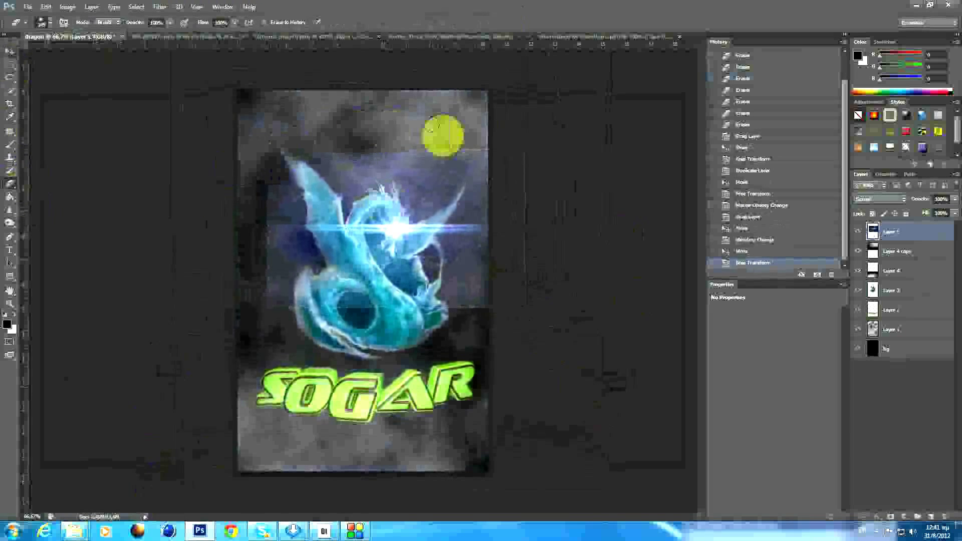
# Step: Erase the flare's unwanted parts, enlarge it slightly, and name the layer 'optical flare'
pyautogui.moveTo(323, 309)
pyautogui.mouseDown()
pyautogui.moveTo(232, 215)
pyautogui.moveTo(275, 275)
pyautogui.mouseUp()
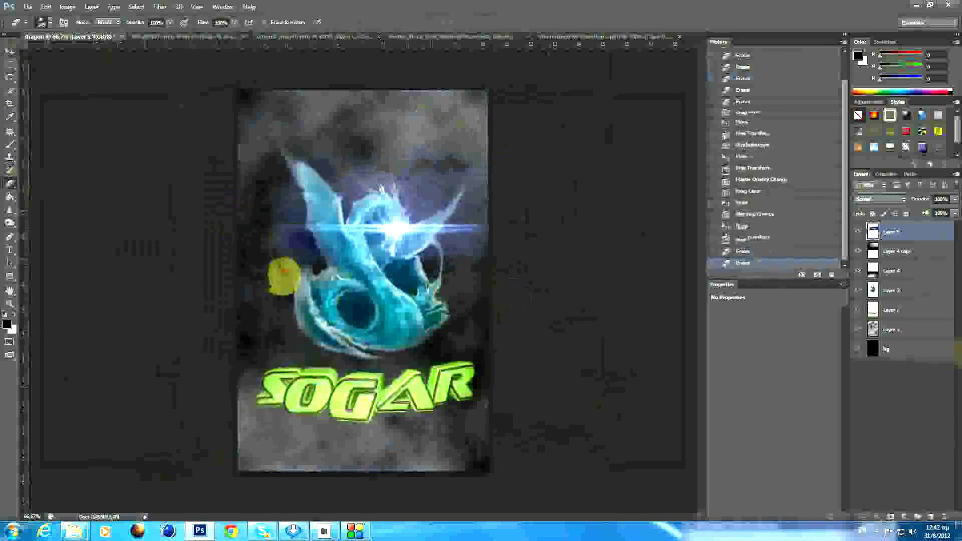
pyautogui.click(7, 50)
pyautogui.moveTo(525, 150); pyautogui.dragTo(475, 177)
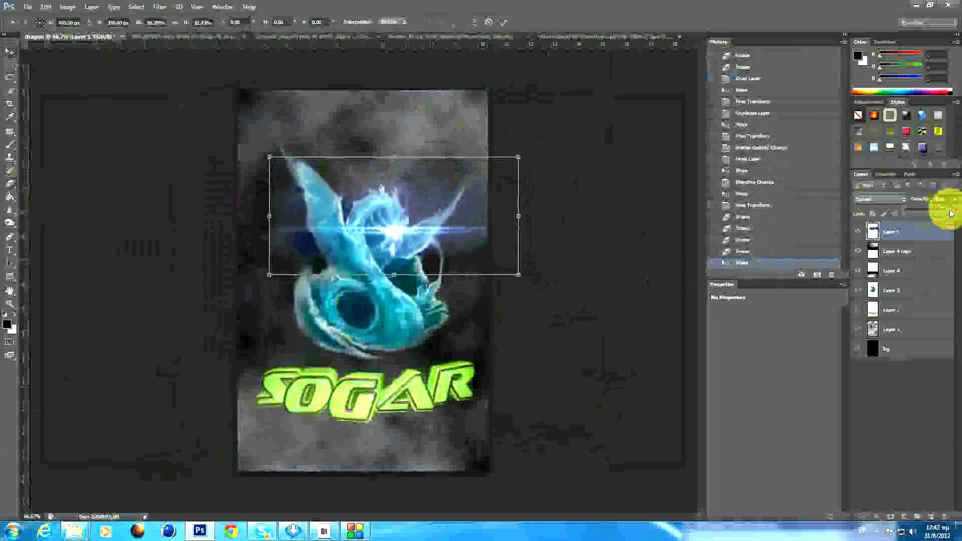
pyautogui.click(506, 29)
pyautogui.click(490, 199)
pyautogui.press('Return')
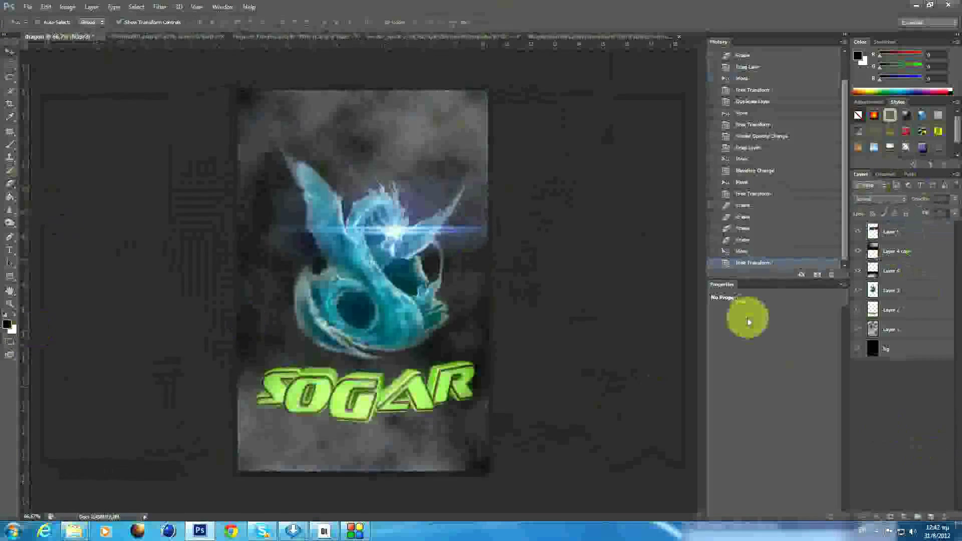
pyautogui.write('are')
pyautogui.press('Return')
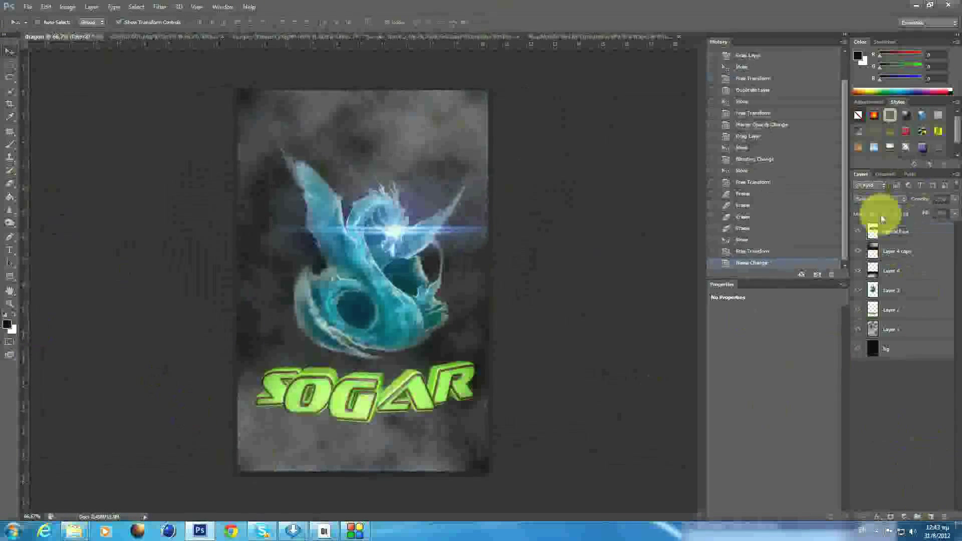
# Step: Step through several flare images in Photo Viewer from the flares folder, then close it
pyautogui.click(128, 535)
pyautogui.doubleClick(440, 236)
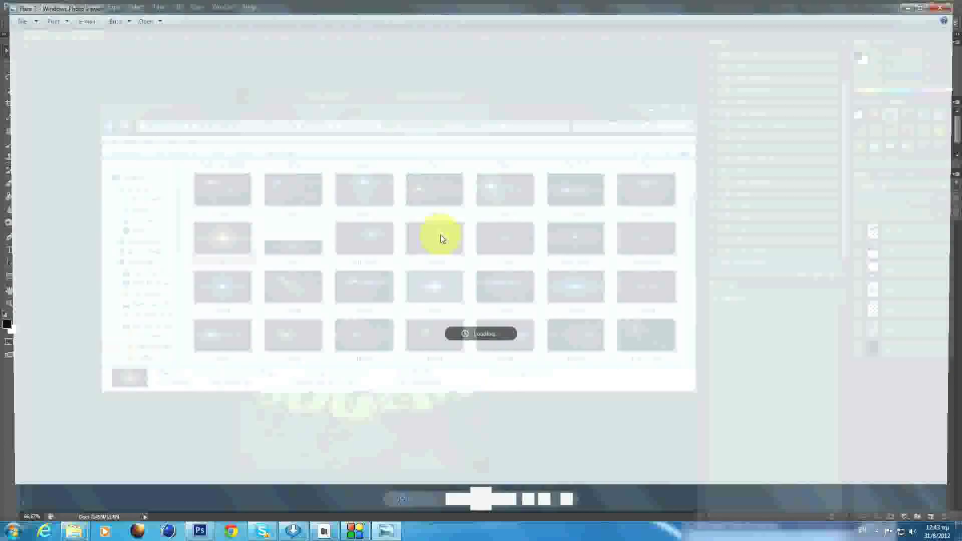
pyautogui.click(509, 509)
pyautogui.click(509, 507)
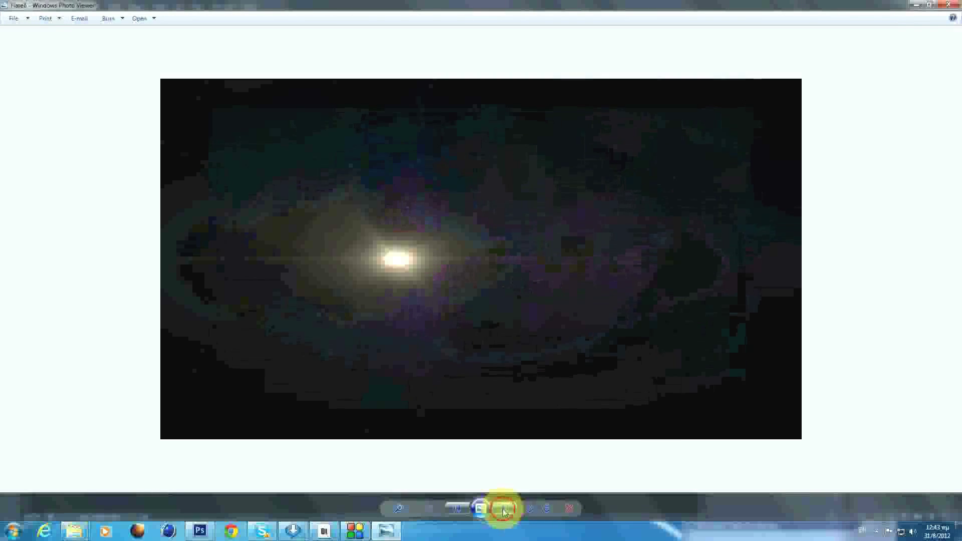
pyautogui.click(462, 509)
pyautogui.click(464, 512)
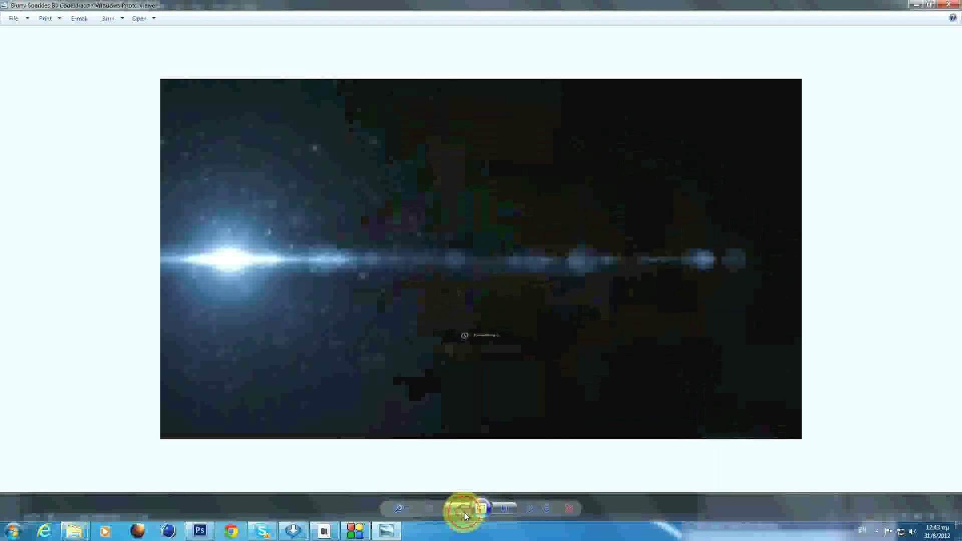
pyautogui.click(510, 508)
pyautogui.hotkey('alt', 'F4')
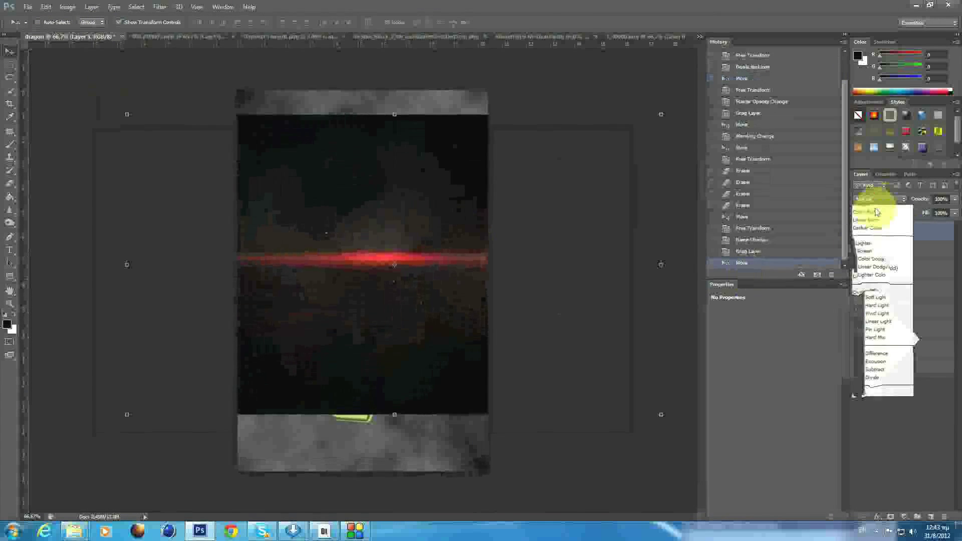
# Step: Shrink the red flare over the logo area and erase its excess parts
pyautogui.moveTo(640, 248); pyautogui.dragTo(526, 310)
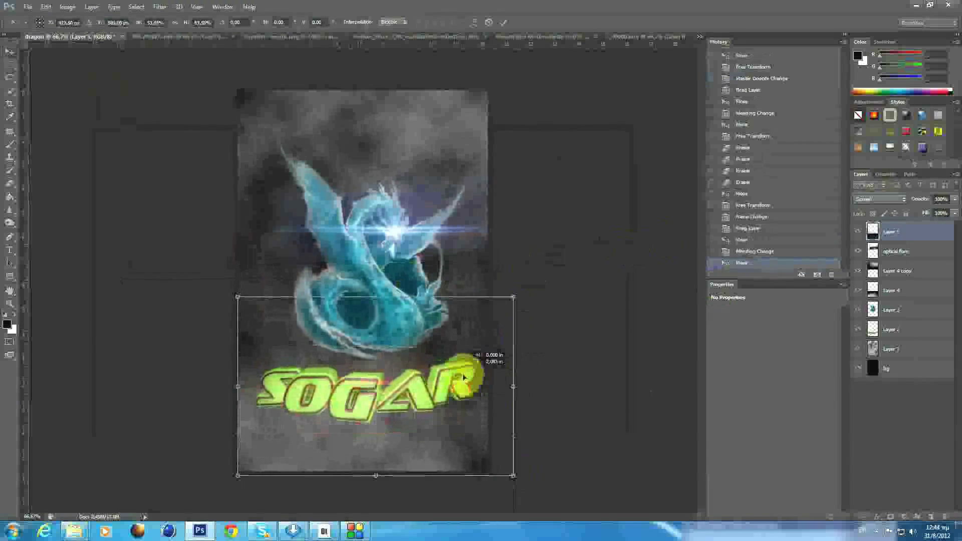
pyautogui.click(503, 22)
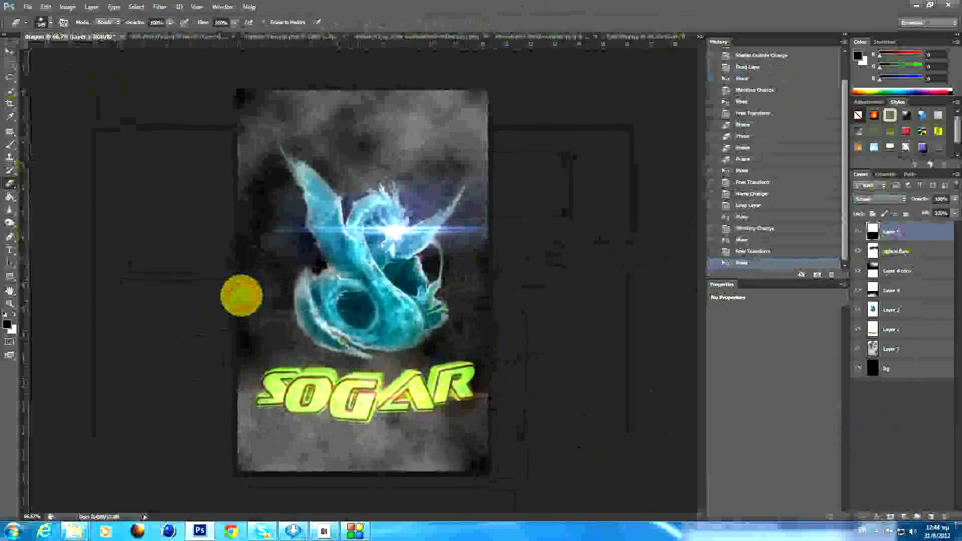
pyautogui.click(296, 165)
pyautogui.click(448, 160)
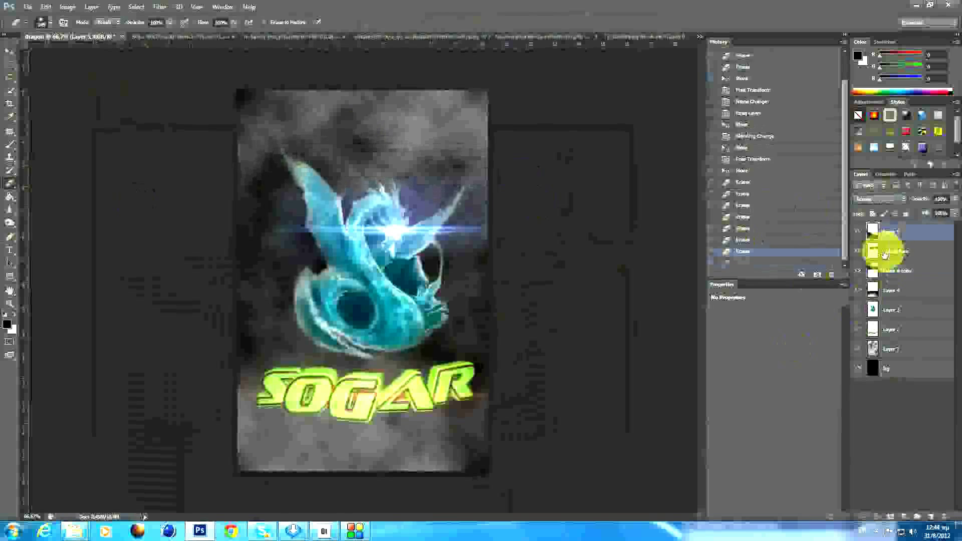
# Step: Reposition the red flare layer onto the SOGAR logo with the Move tool
pyautogui.click(877, 251)
pyautogui.press('v')
pyautogui.click(881, 231)
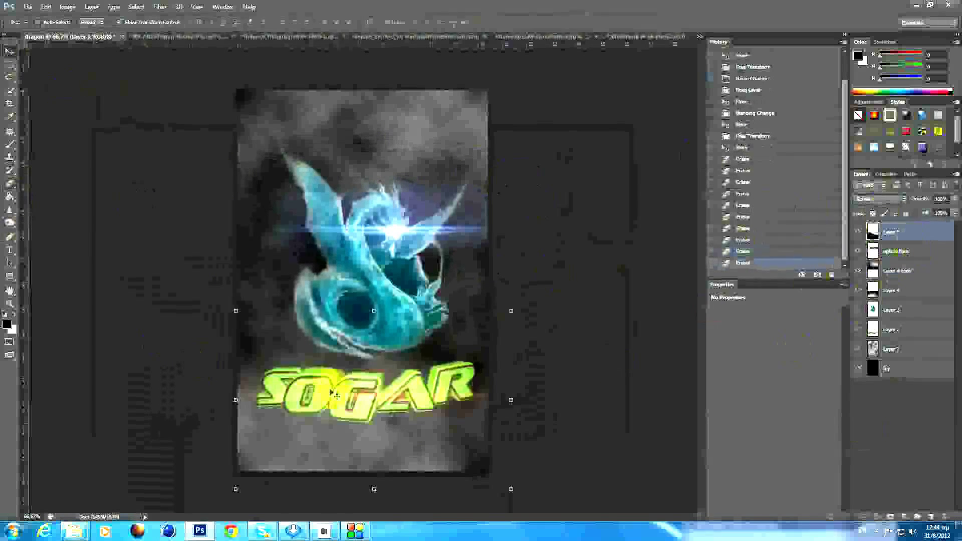
pyautogui.moveTo(451, 326)
pyautogui.mouseDown()
pyautogui.moveTo(460, 332)
pyautogui.moveTo(455, 363)
pyautogui.mouseUp()
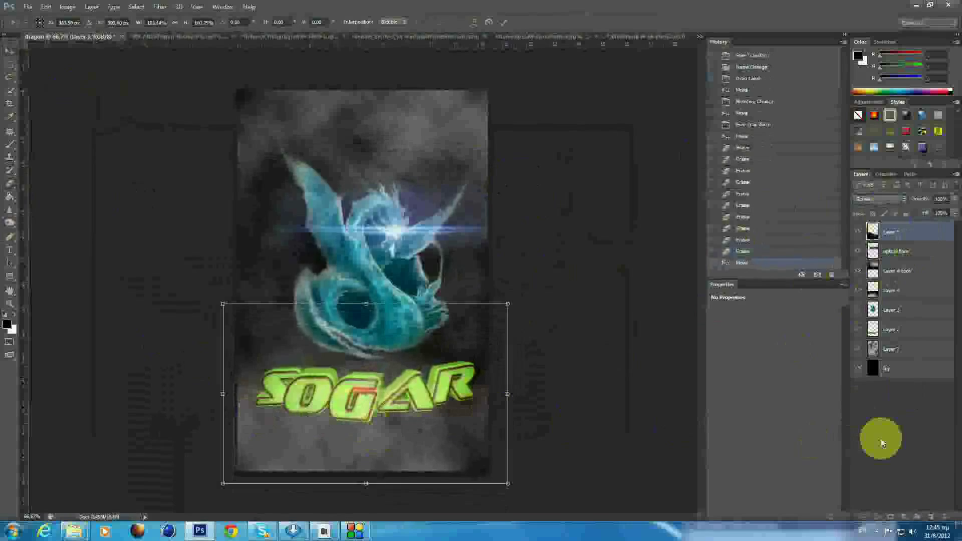
pyautogui.hotkey('alt', 'Tab')
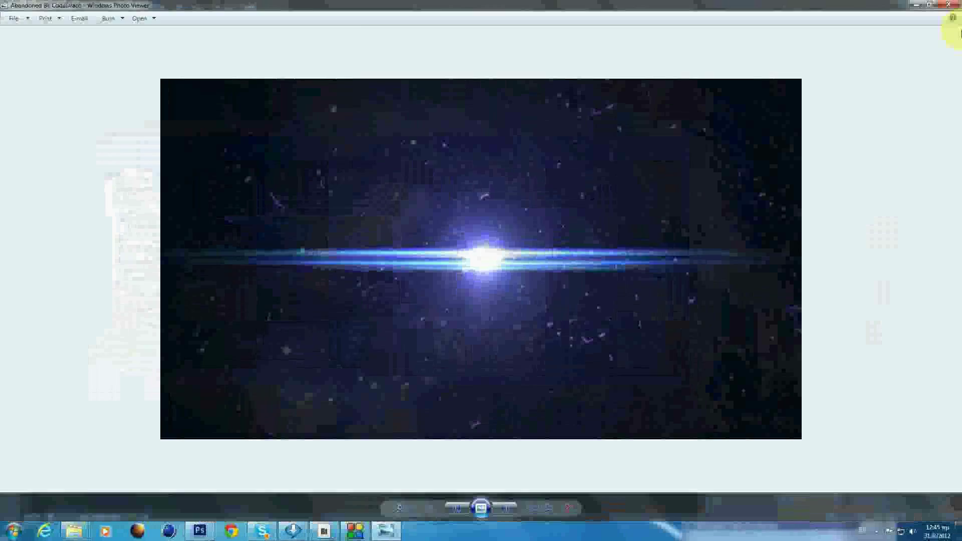
# Step: Stretch the 3_00000 flare as a reddish glow under the logo, then add a new layer
pyautogui.click(357, 187)
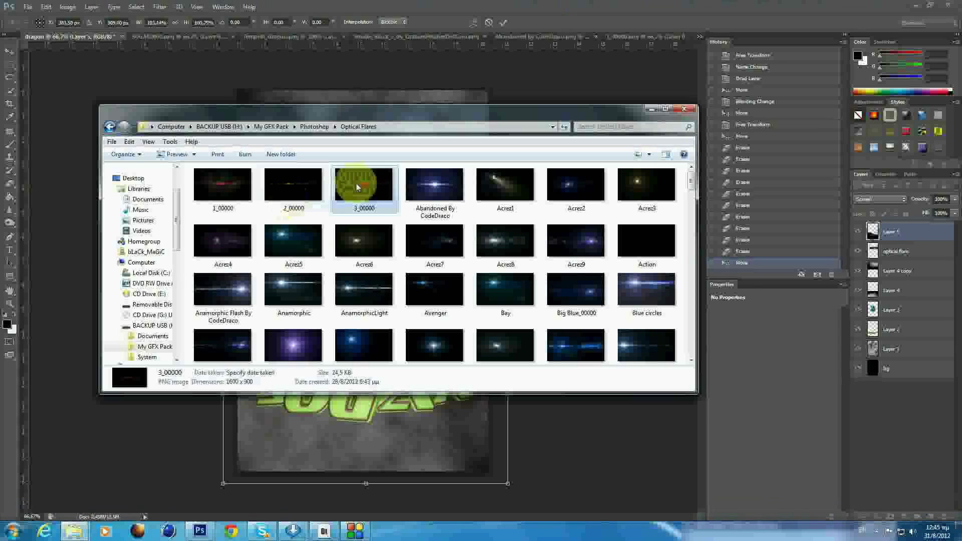
pyautogui.click(509, 23)
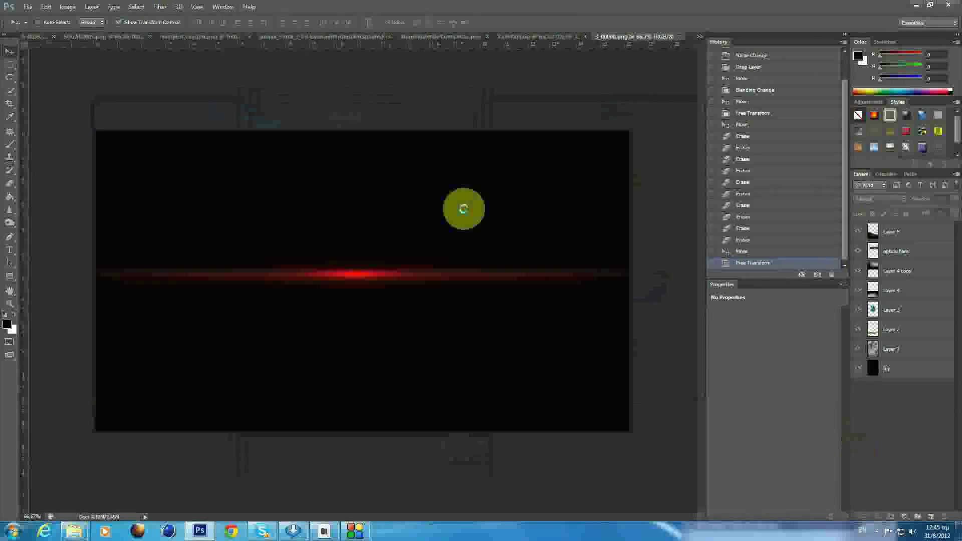
pyautogui.doubleClick(882, 228)
pyautogui.press('Return')
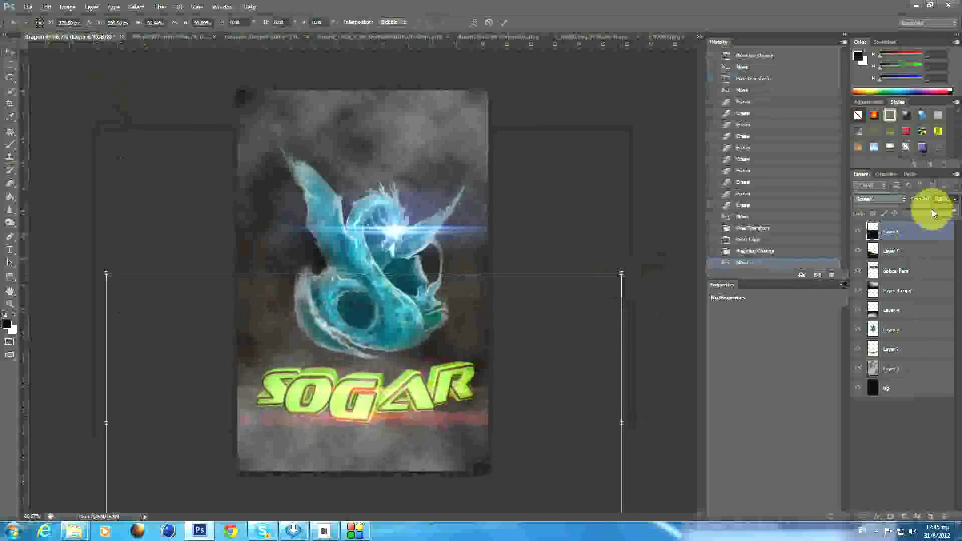
pyautogui.press('Return')
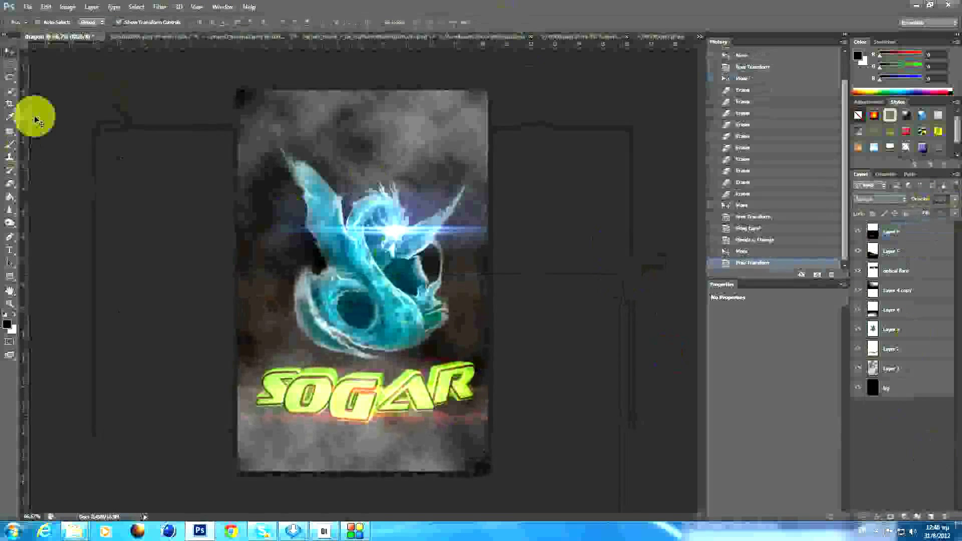
pyautogui.click(910, 517)
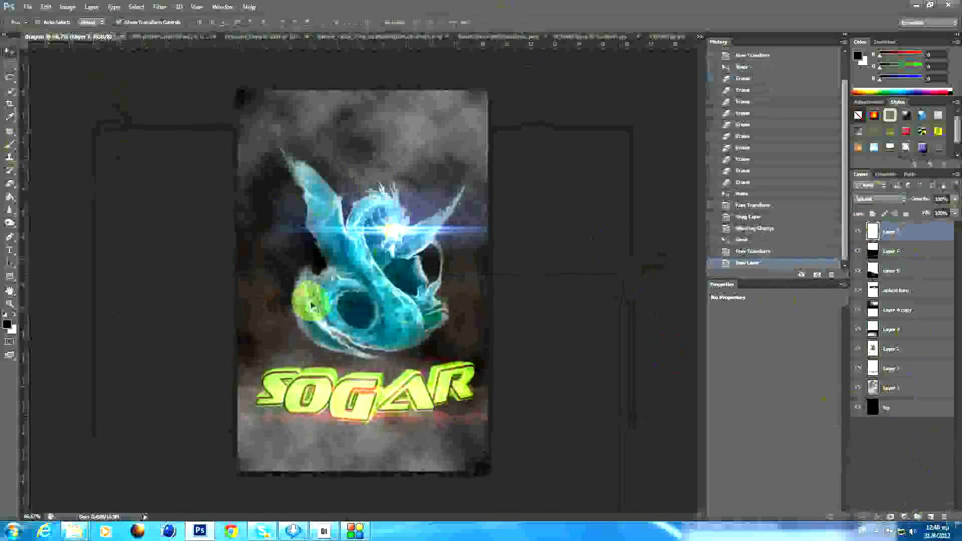
# Step: Select a thin vertical strip left of the dragon and paint it light blue
pyautogui.click(8, 70)
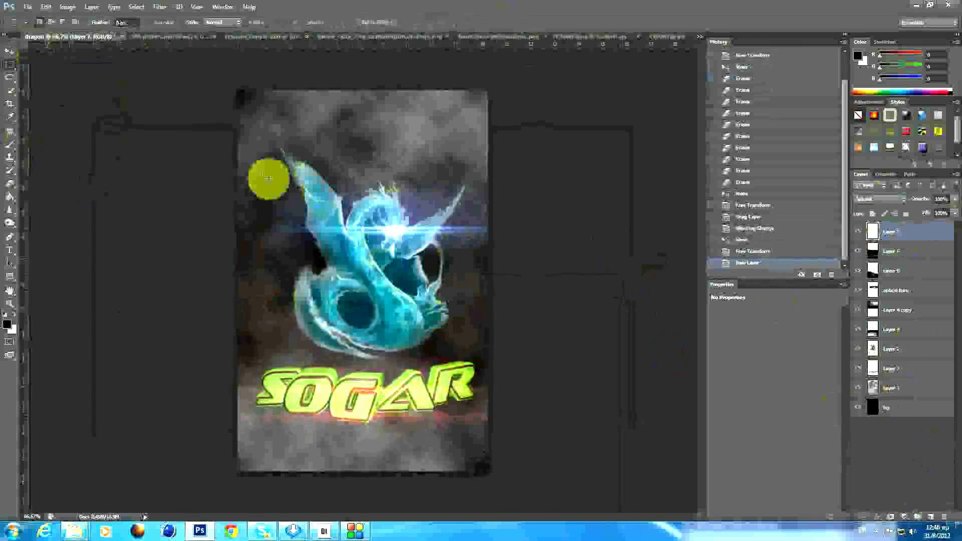
pyautogui.moveTo(259, 185); pyautogui.dragTo(260, 232)
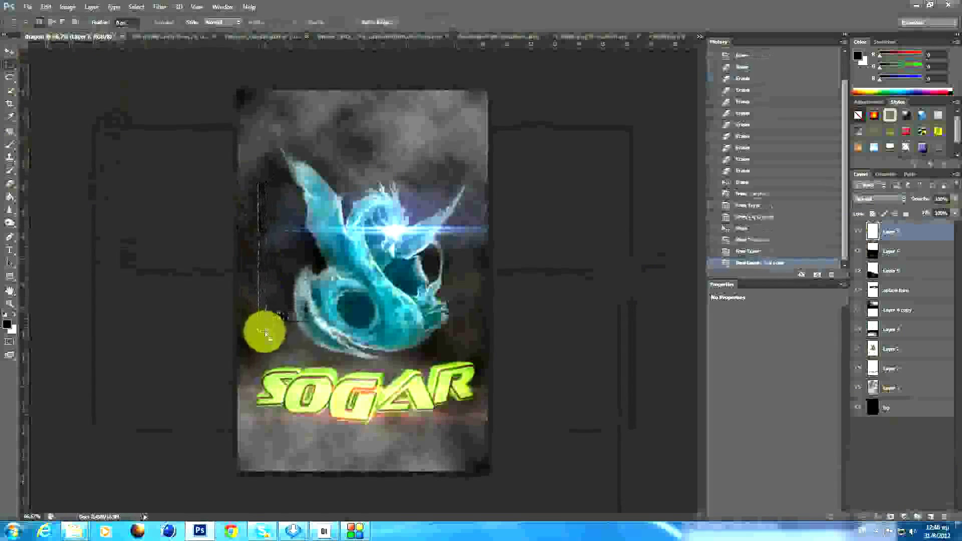
pyautogui.press('b')
pyautogui.click(51, 23)
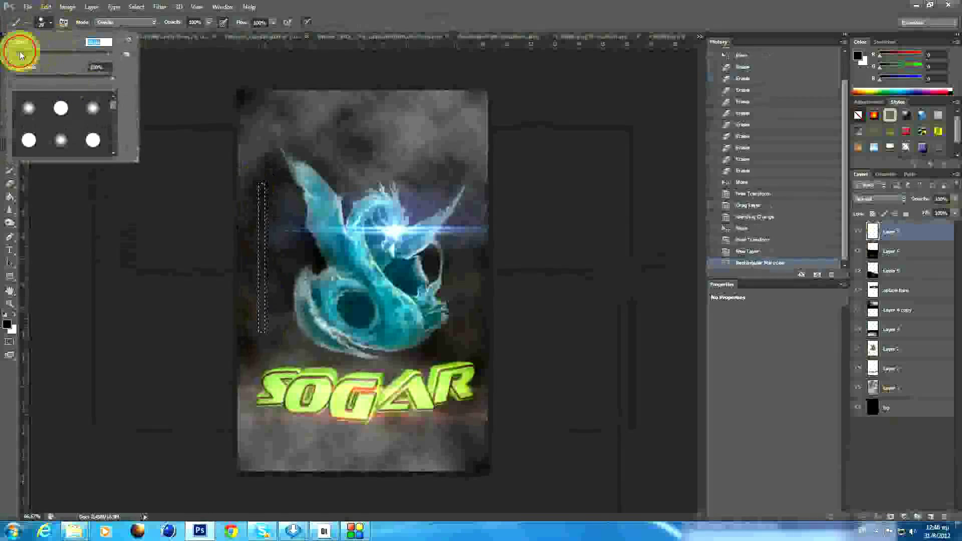
pyautogui.click(7, 324)
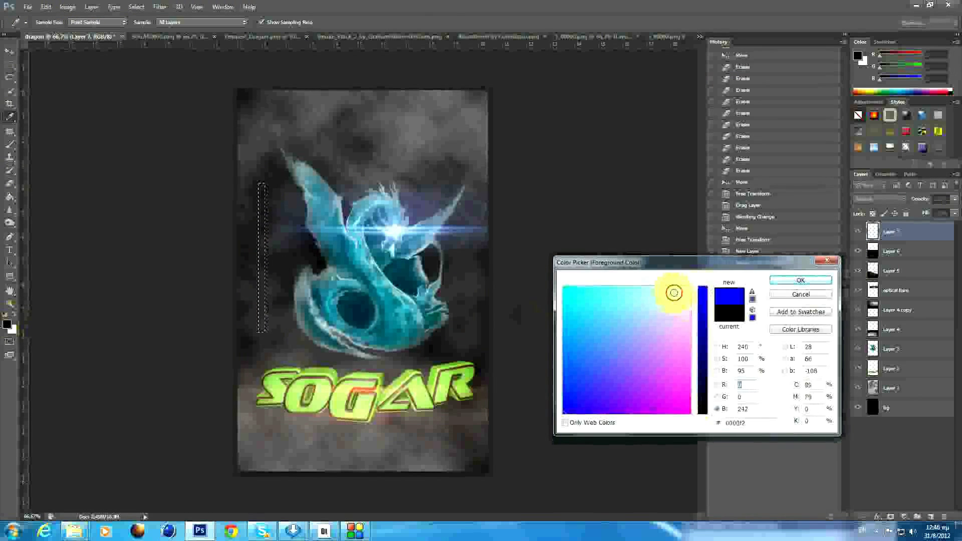
pyautogui.click(797, 281)
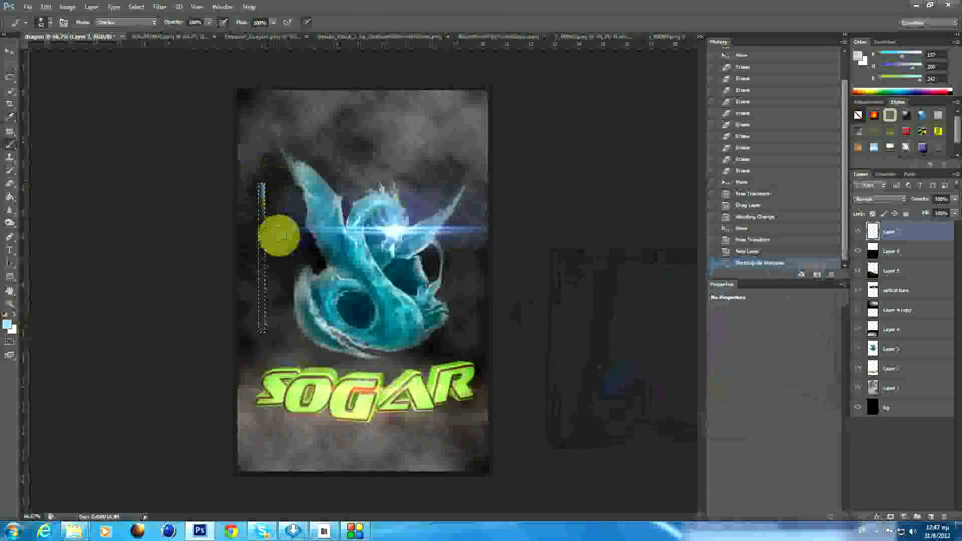
pyautogui.click(281, 311)
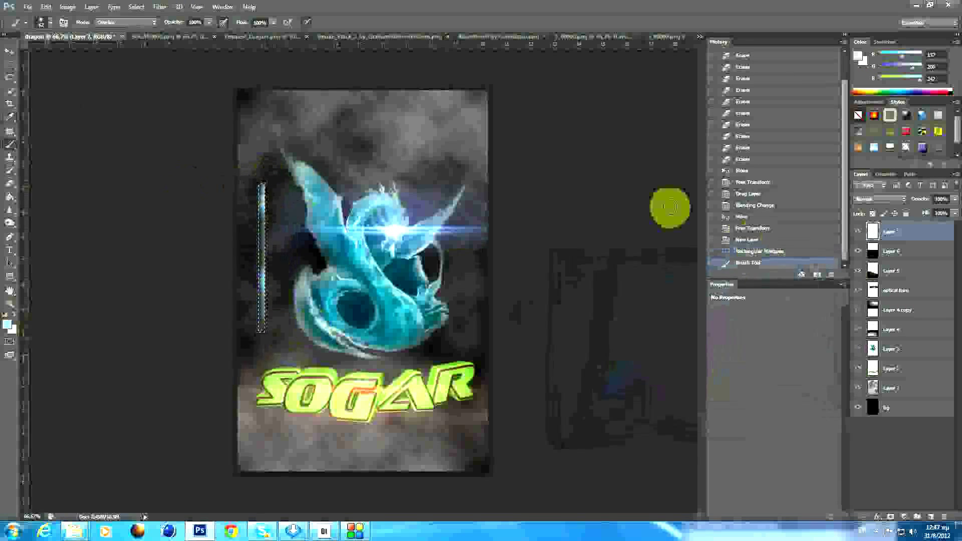
pyautogui.moveTo(271, 290); pyautogui.dragTo(230, 195)
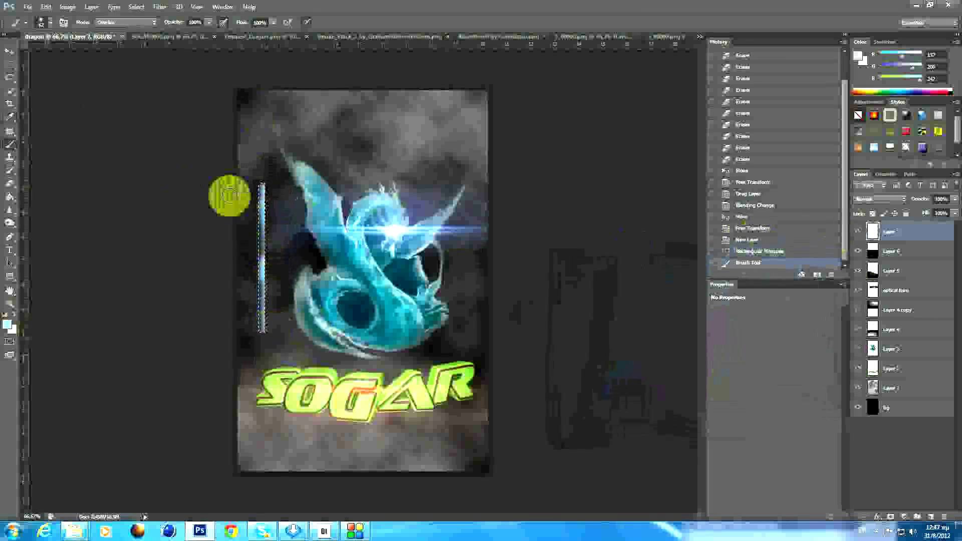
pyautogui.moveTo(275, 302); pyautogui.dragTo(286, 247)
# Step: Rotate the light strip into a diagonal streak with Free Transform
pyautogui.press('v')
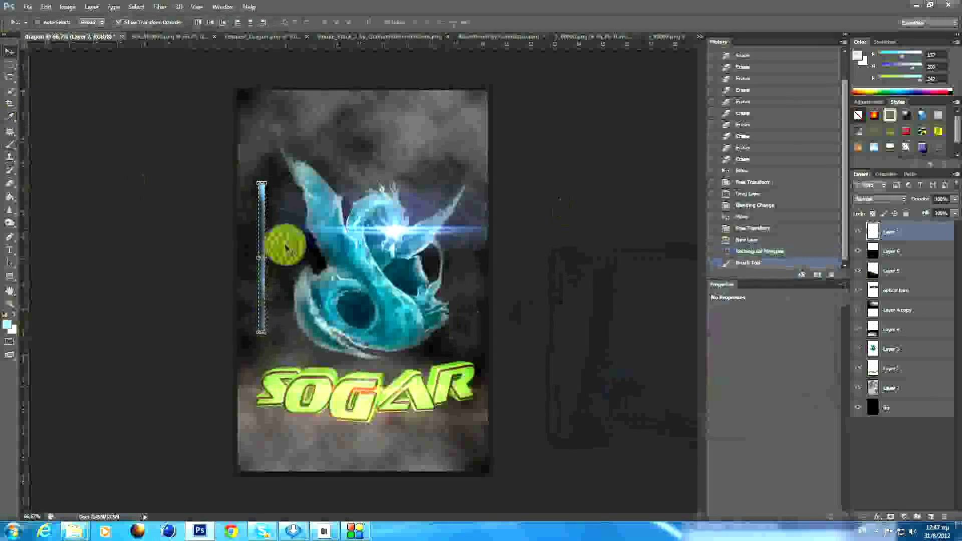
pyautogui.moveTo(269, 341)
pyautogui.mouseDown()
pyautogui.moveTo(311, 321)
pyautogui.moveTo(249, 295)
pyautogui.moveTo(256, 321)
pyautogui.mouseUp()
pyautogui.press('Return')
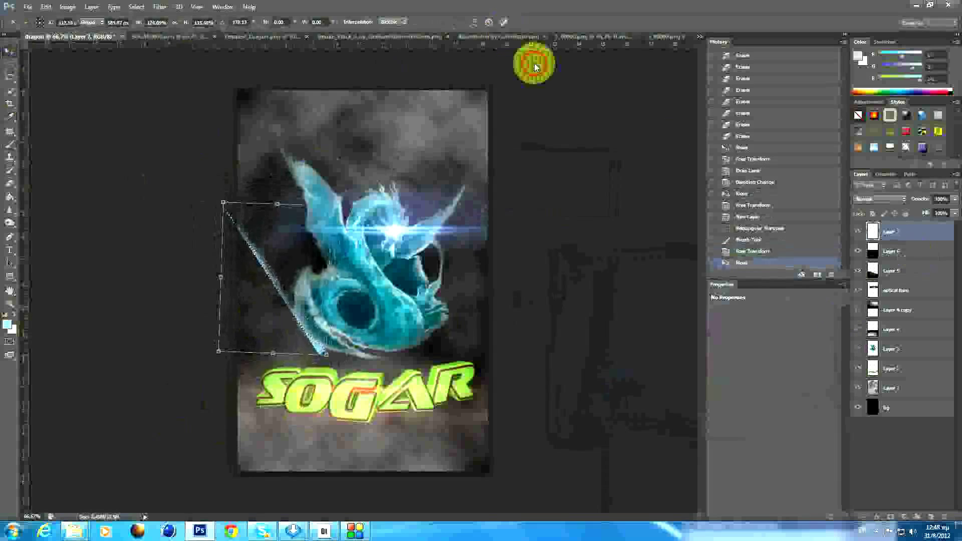
# Step: Commit the streak's rotation and lower Layer 7's opacity
pyautogui.click(535, 67)
pyautogui.click(483, 200)
pyautogui.click(408, 300)
pyautogui.click(935, 212)
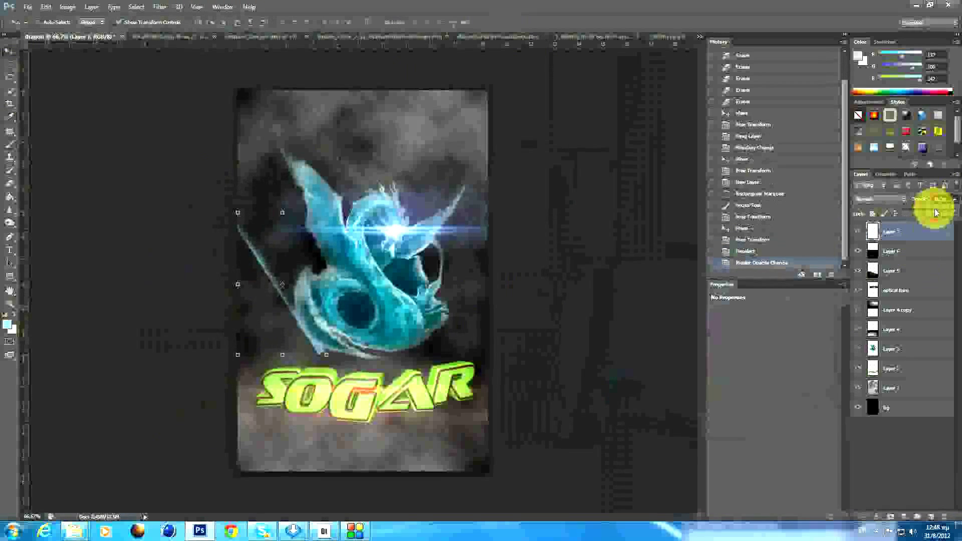
# Step: Erase the part of the streak near the dragon, then add and delete an empty layer
pyautogui.click(10, 183)
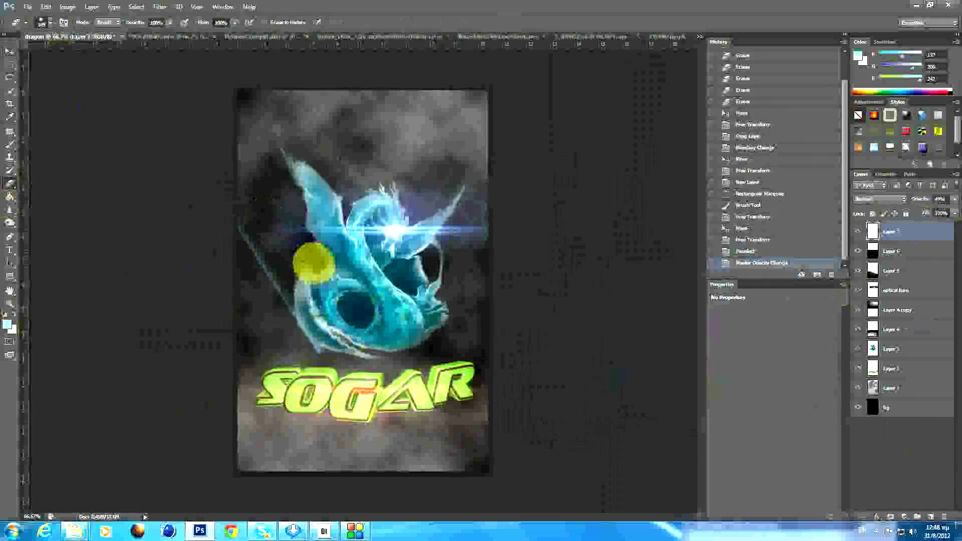
pyautogui.moveTo(313, 264); pyautogui.dragTo(17, 107)
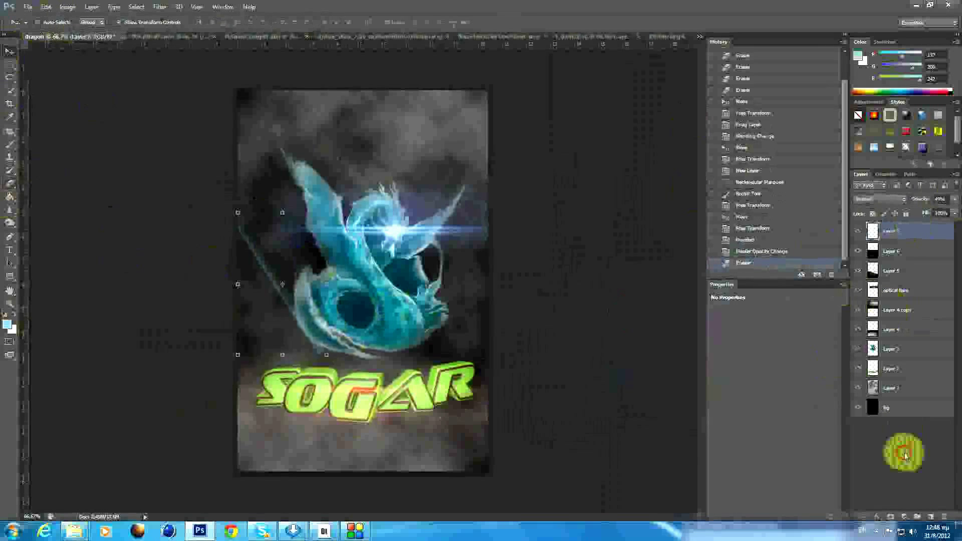
pyautogui.click(930, 516)
pyautogui.click(944, 517)
# Step: Duplicate the streak layer twice and shift a copy so it runs parallel
pyautogui.rightClick(903, 232)
pyautogui.click(919, 290)
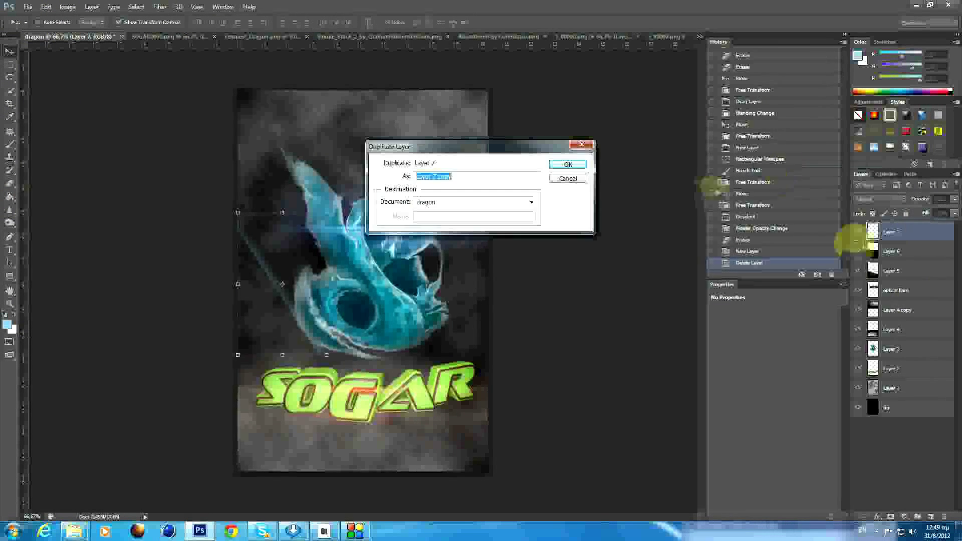
pyautogui.press('Return')
pyautogui.rightClick(902, 232)
pyautogui.click(744, 183)
pyautogui.press('Return')
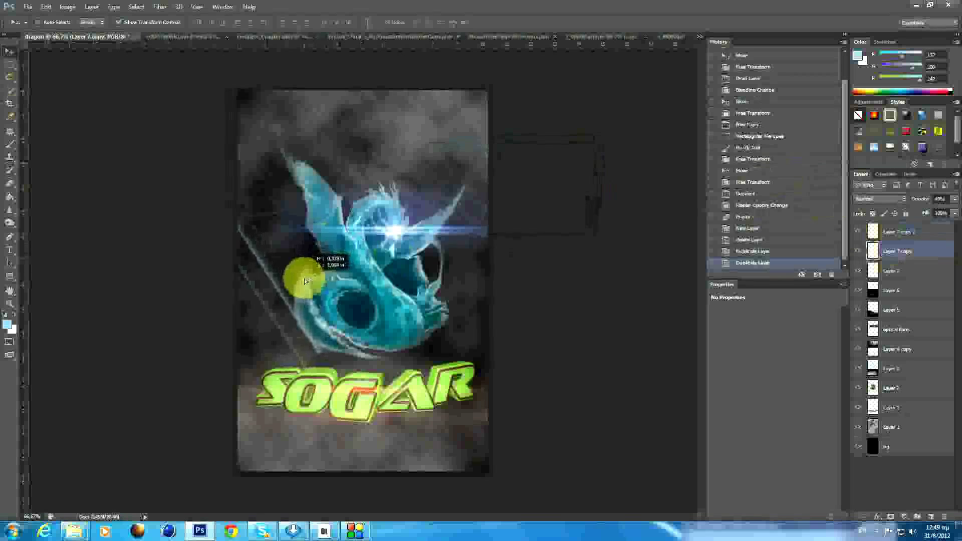
pyautogui.moveTo(313, 223); pyautogui.dragTo(284, 198)
pyautogui.click(897, 232)
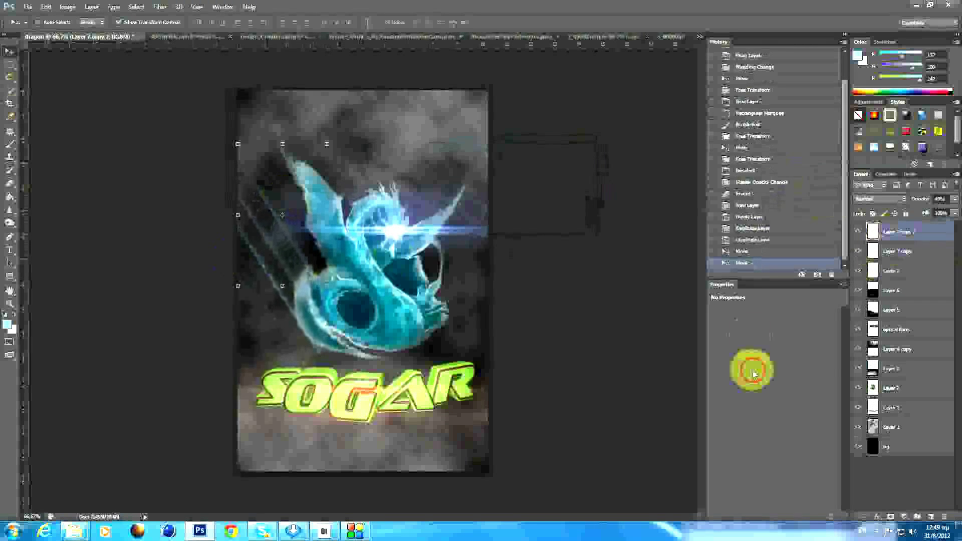
# Step: Group the three streak layers and add another streak copy below Layer 7
pyautogui.keyDown('shift'); pyautogui.click(893, 270); pyautogui.keyUp('shift')
pyautogui.rightClick(888, 232)
pyautogui.click(852, 253)
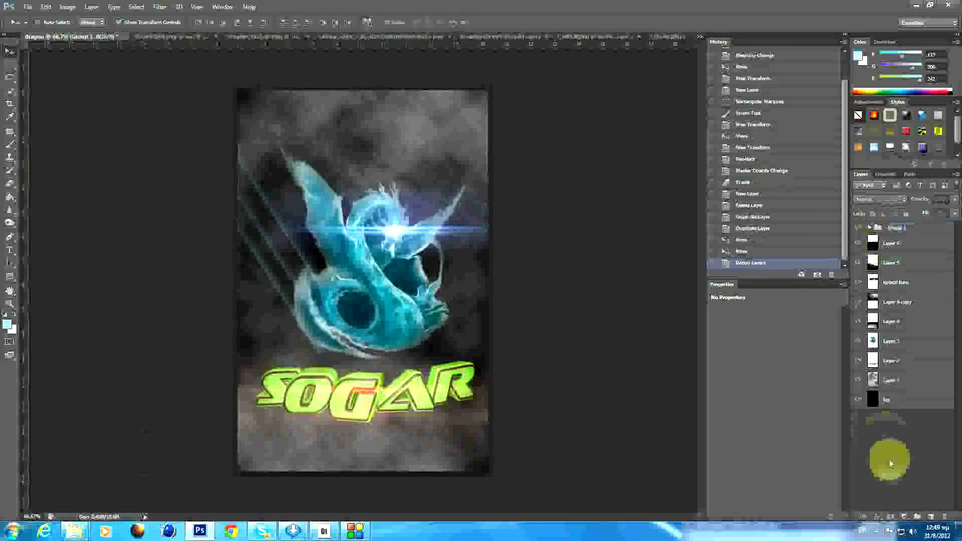
pyautogui.click(863, 230)
pyautogui.click(572, 170)
pyautogui.moveTo(907, 243)
pyautogui.mouseDown()
pyautogui.moveTo(908, 302)
pyautogui.moveTo(906, 224)
pyautogui.moveTo(898, 429)
pyautogui.moveTo(897, 243)
pyautogui.mouseUp()
pyautogui.click(870, 228)
# Step: Send the extra streak copy to the bottom and move it beside the other streaks
pyautogui.hotkey('ctrl', 'shift', '[')
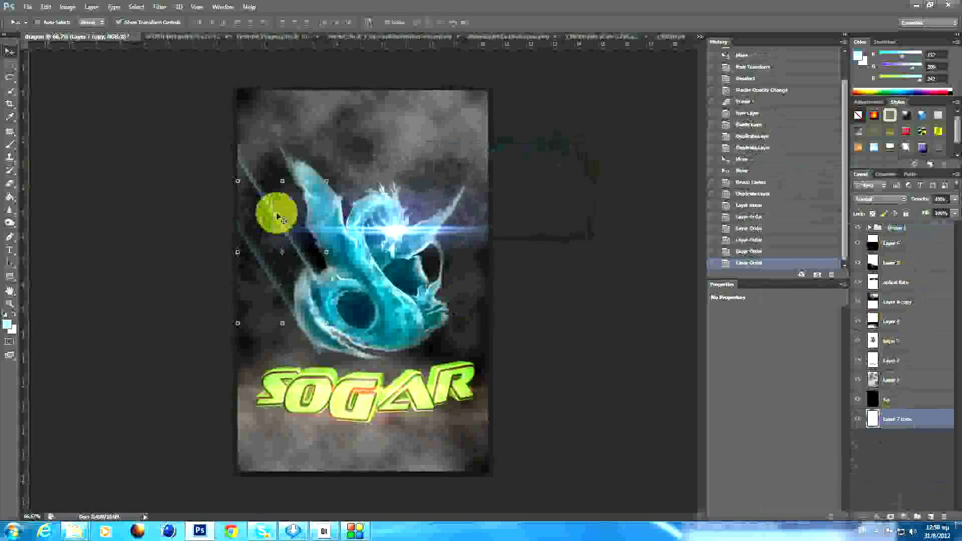
pyautogui.moveTo(275, 210)
pyautogui.mouseDown()
pyautogui.moveTo(301, 231)
pyautogui.moveTo(296, 220)
pyautogui.moveTo(343, 215)
pyautogui.mouseUp()
pyautogui.click(868, 228)
pyautogui.click(904, 243)
pyautogui.click(907, 477)
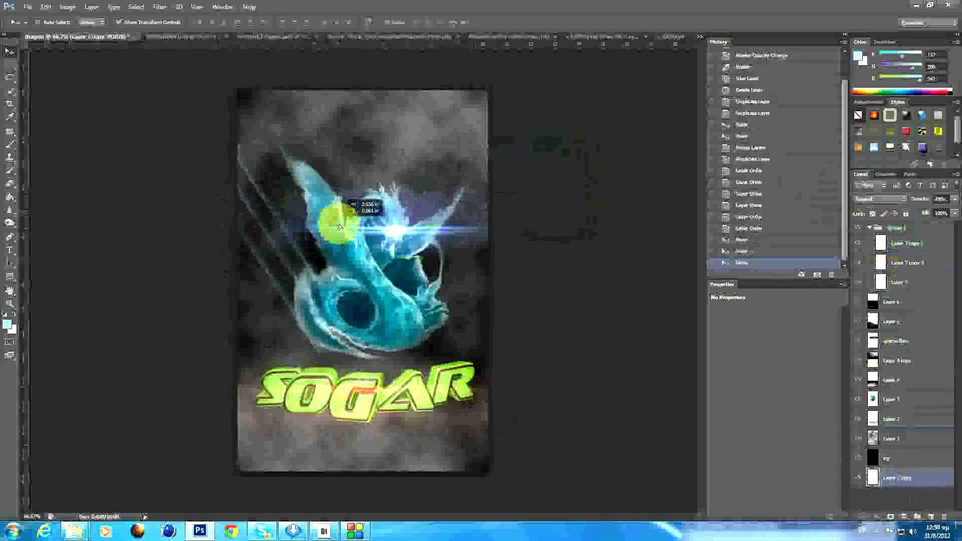
# Step: Delete the stray bottom copy and duplicate a streak, rotating it the other way
pyautogui.press('Delete')
pyautogui.press('Return')
pyautogui.rightClick(881, 244)
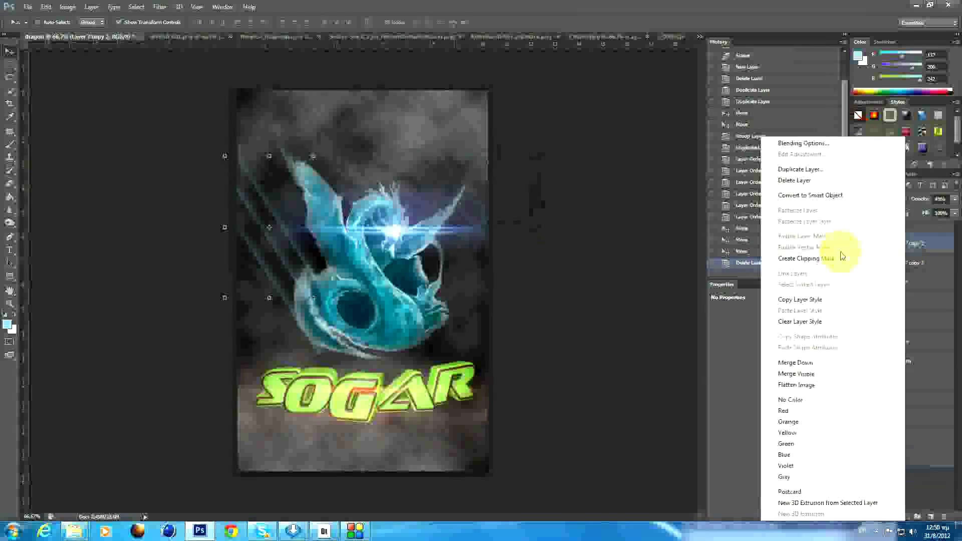
pyautogui.click(762, 171)
pyautogui.click(563, 165)
pyautogui.moveTo(453, 161)
pyautogui.mouseDown()
pyautogui.moveTo(471, 285)
pyautogui.moveTo(532, 262)
pyautogui.moveTo(470, 304)
pyautogui.mouseUp()
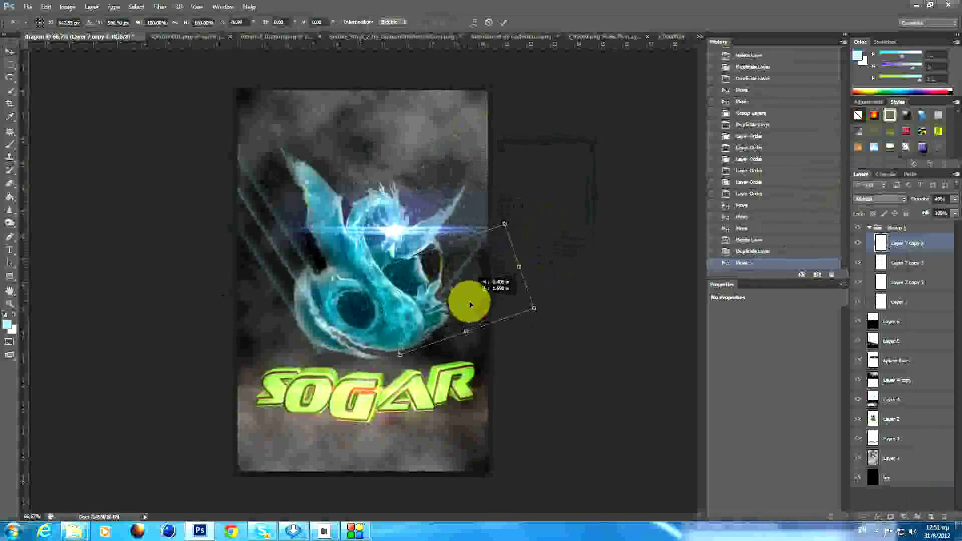
pyautogui.press('Return')
# Step: Place the rotated streak right of the dragon and add a second copy beside it
pyautogui.rightClick(907, 243)
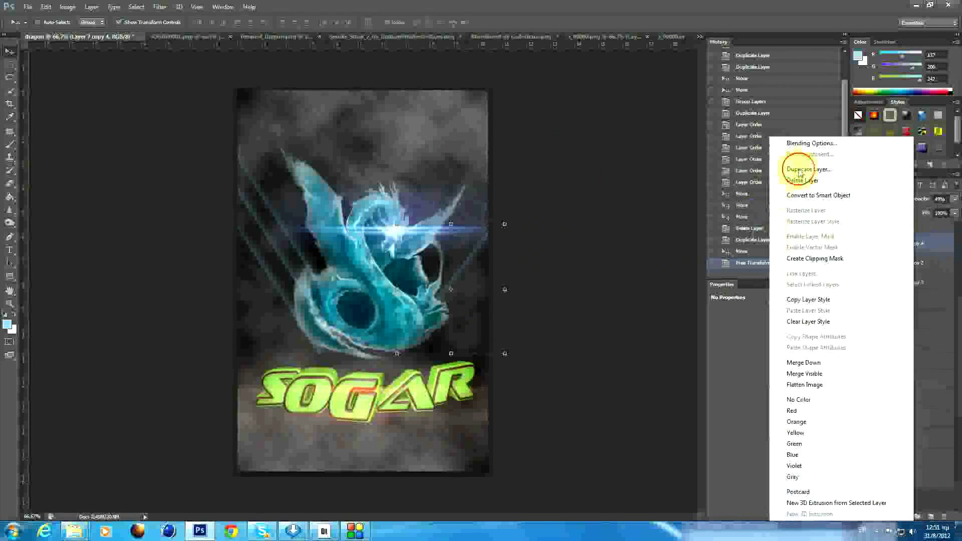
pyautogui.moveTo(454, 234)
pyautogui.mouseDown()
pyautogui.moveTo(465, 263)
pyautogui.moveTo(471, 257)
pyautogui.mouseUp()
pyautogui.rightClick(913, 243)
pyautogui.click(932, 273)
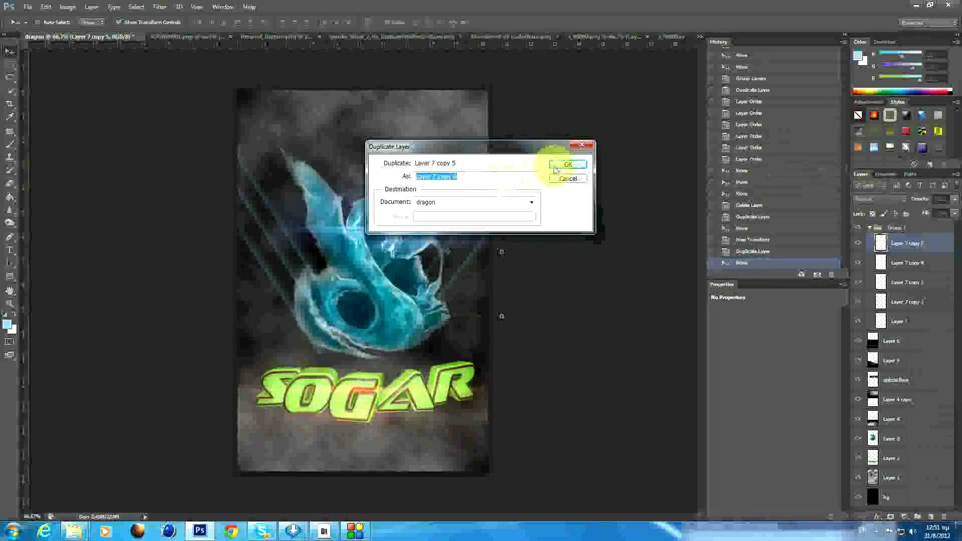
pyautogui.click(563, 161)
pyautogui.moveTo(468, 215); pyautogui.dragTo(469, 221)
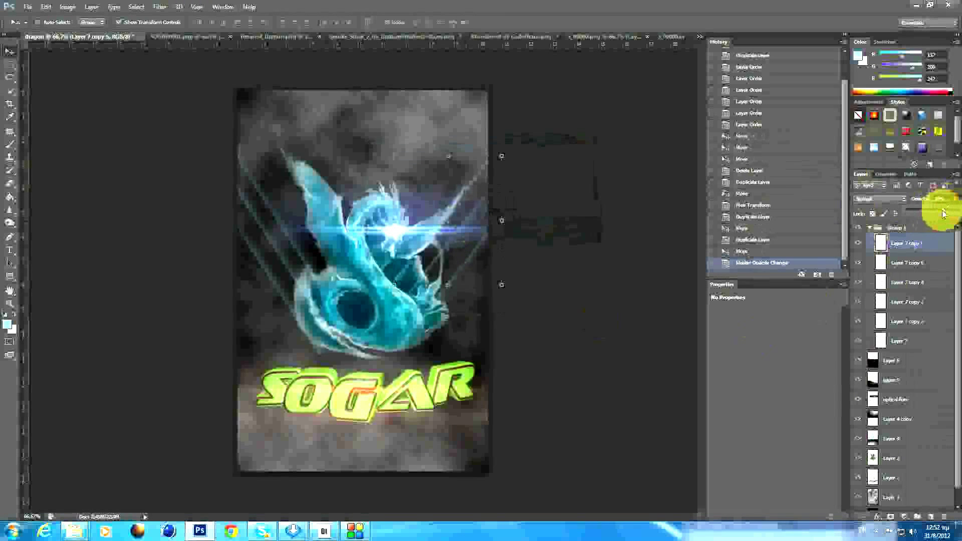
# Step: Set the right-side streak copies to 40% opacity
pyautogui.click(928, 264)
pyautogui.click(939, 209)
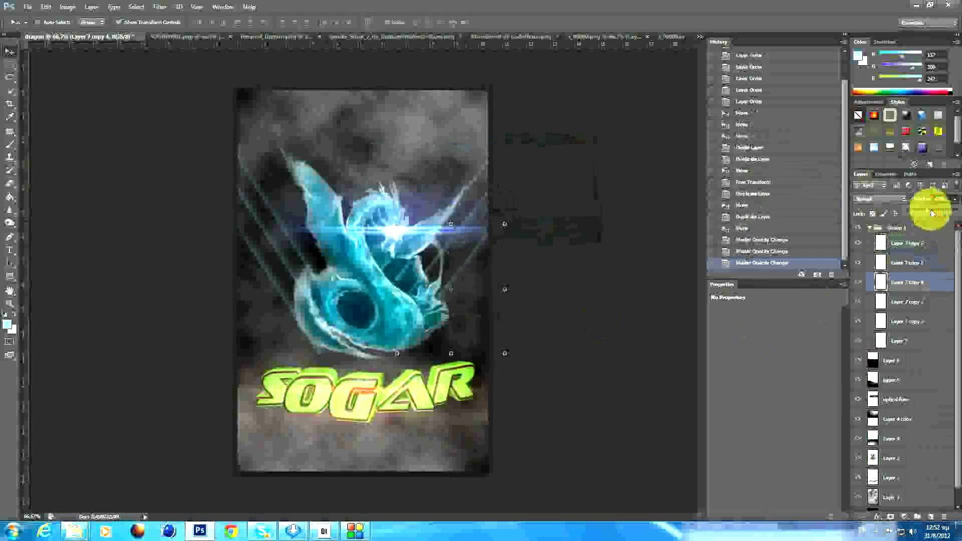
pyautogui.click(902, 279)
# Step: Group all the streak copies together and nudge the left streak into place
pyautogui.click(871, 227)
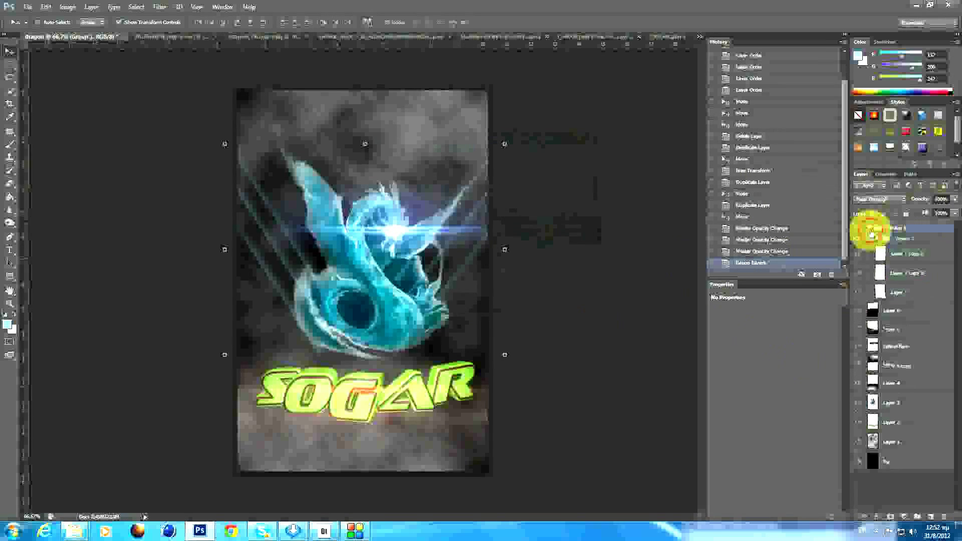
pyautogui.press('Return')
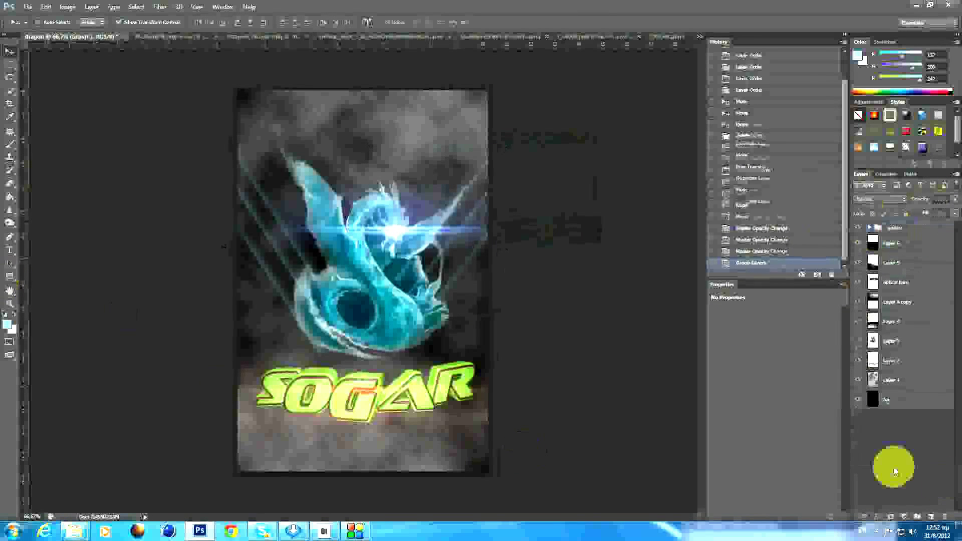
pyautogui.keyDown('ctrl'); pyautogui.click(315, 339); pyautogui.keyUp('ctrl')
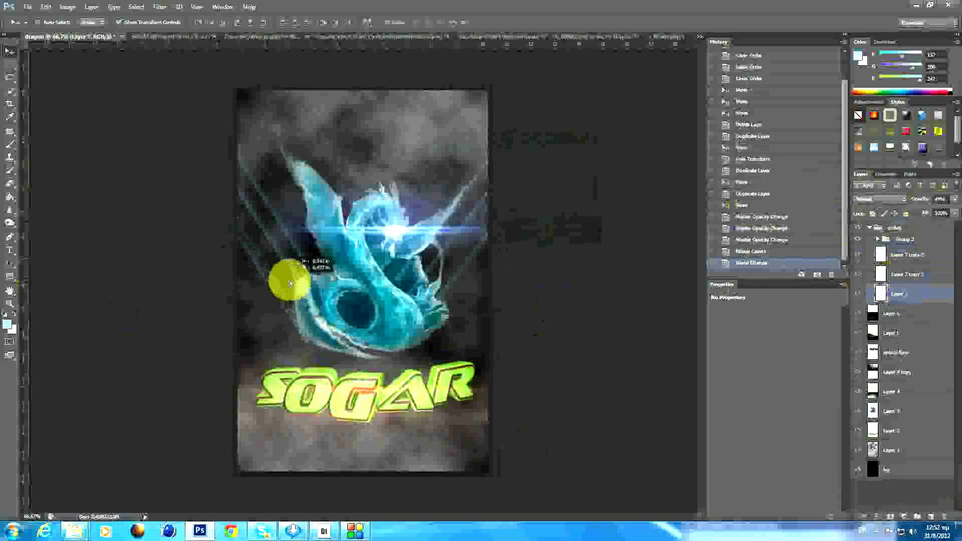
pyautogui.moveTo(288, 276); pyautogui.dragTo(289, 275)
pyautogui.click(897, 509)
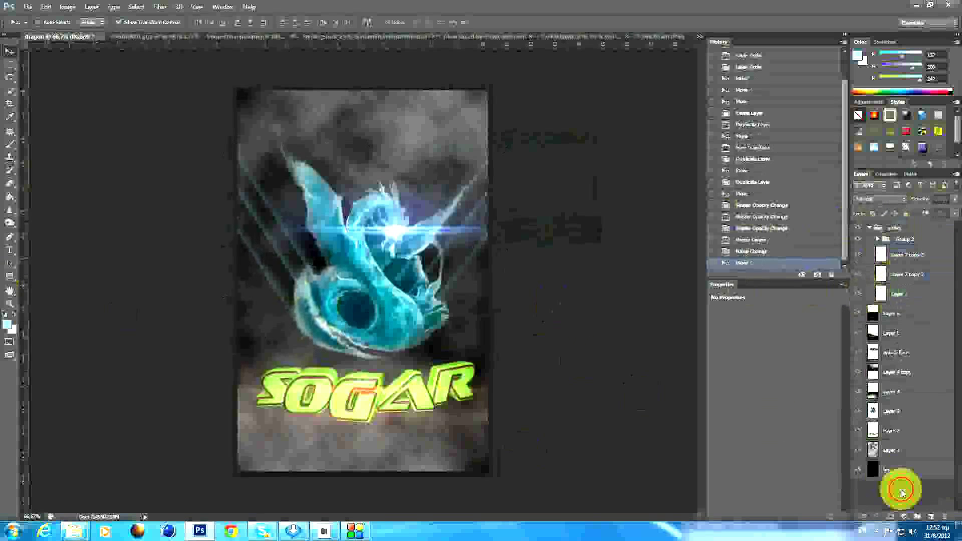
pyautogui.click(871, 228)
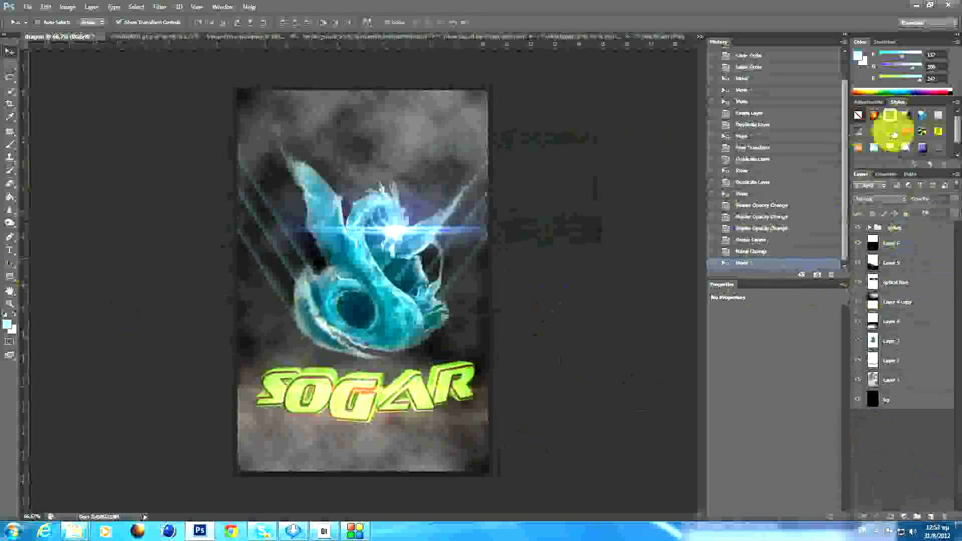
# Step: Add a Levels adjustment layer and drag its slider to darken the image
pyautogui.click(868, 102)
pyautogui.click(890, 121)
pyautogui.moveTo(727, 387); pyautogui.dragTo(780, 390)
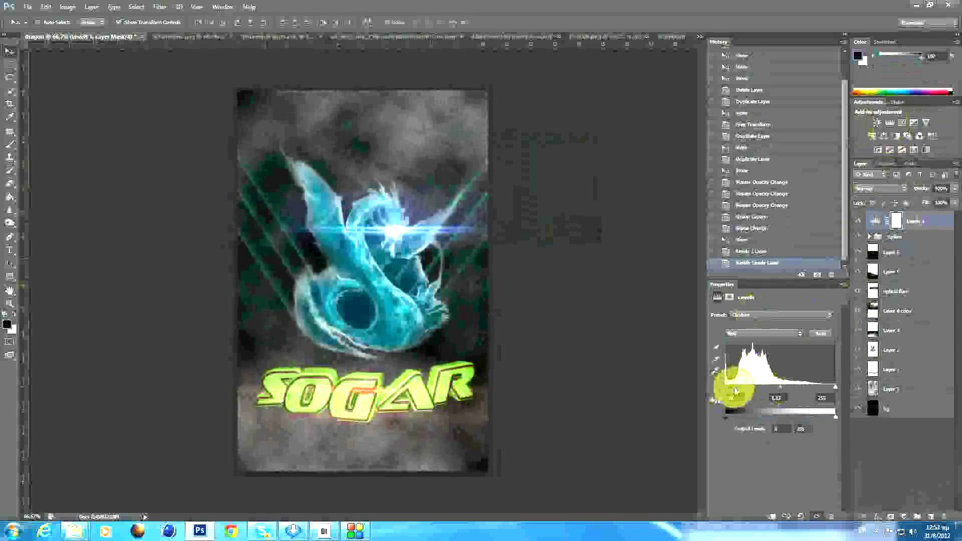
# Step: Switch the Levels adjustment to the Blue channel
pyautogui.click(909, 223)
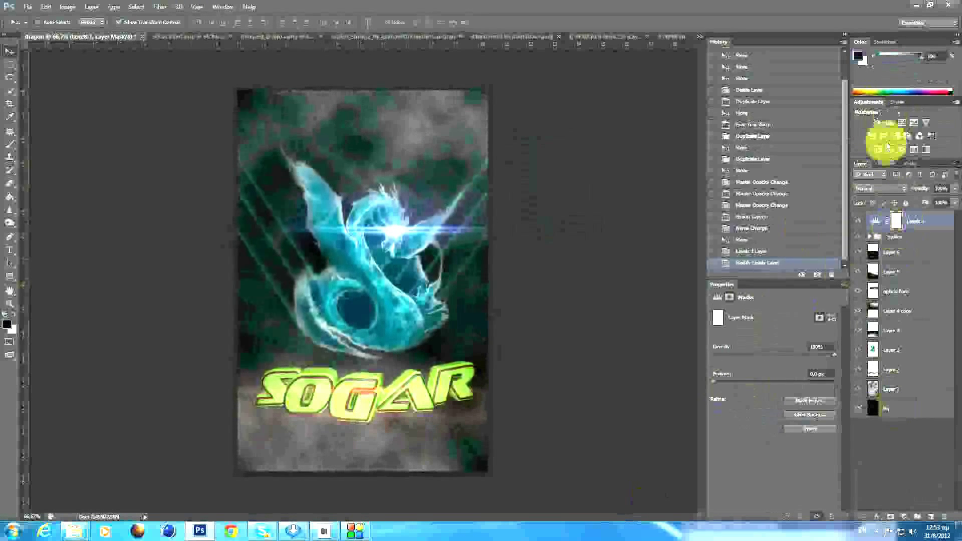
pyautogui.click(875, 221)
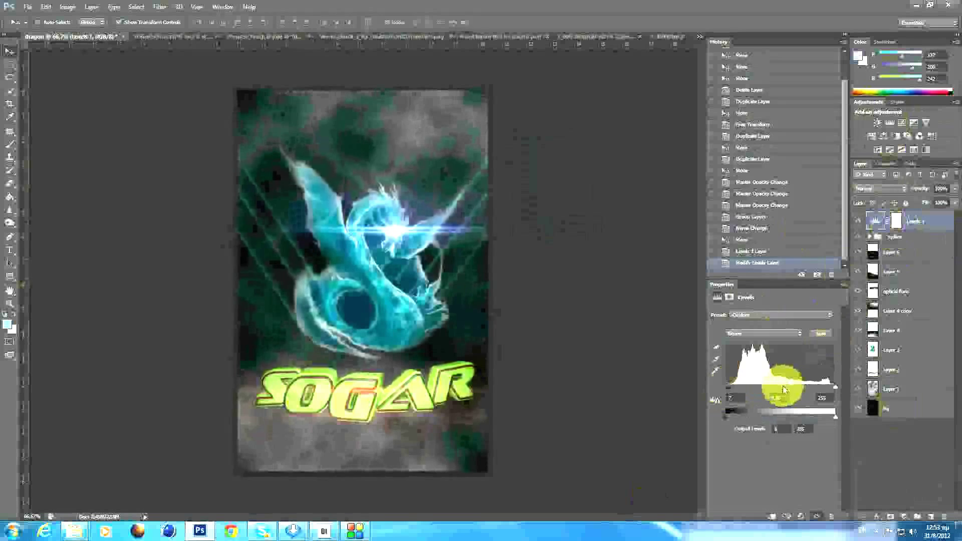
pyautogui.hotkey('alt', '5')
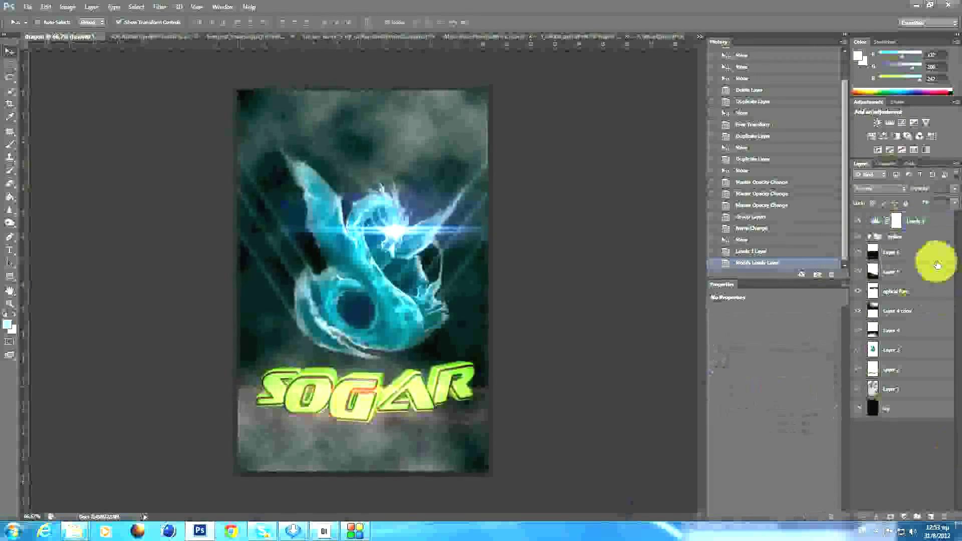
# Step: Add a Color Balance adjustment shifted slightly toward green
pyautogui.click(884, 135)
pyautogui.moveTo(757, 353); pyautogui.dragTo(760, 362)
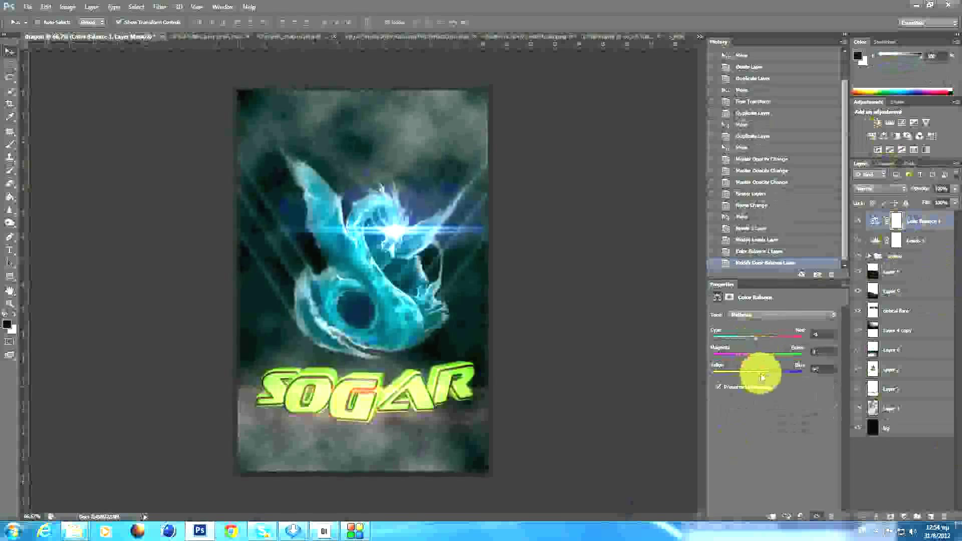
pyautogui.click(893, 257)
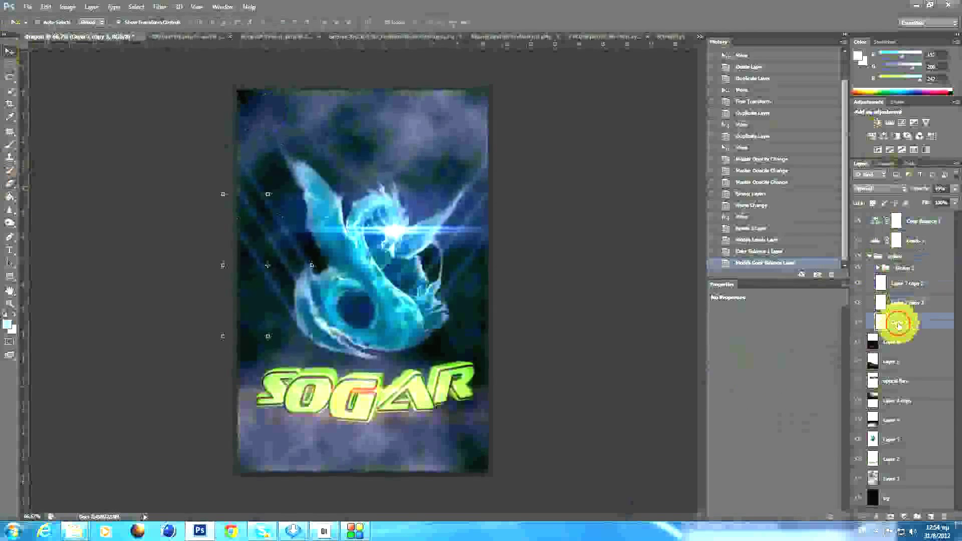
# Step: Erase the Layer 7 streak parts near the logo, then collapse the stripes group
pyautogui.click(897, 302)
pyautogui.click(900, 322)
pyautogui.click(10, 184)
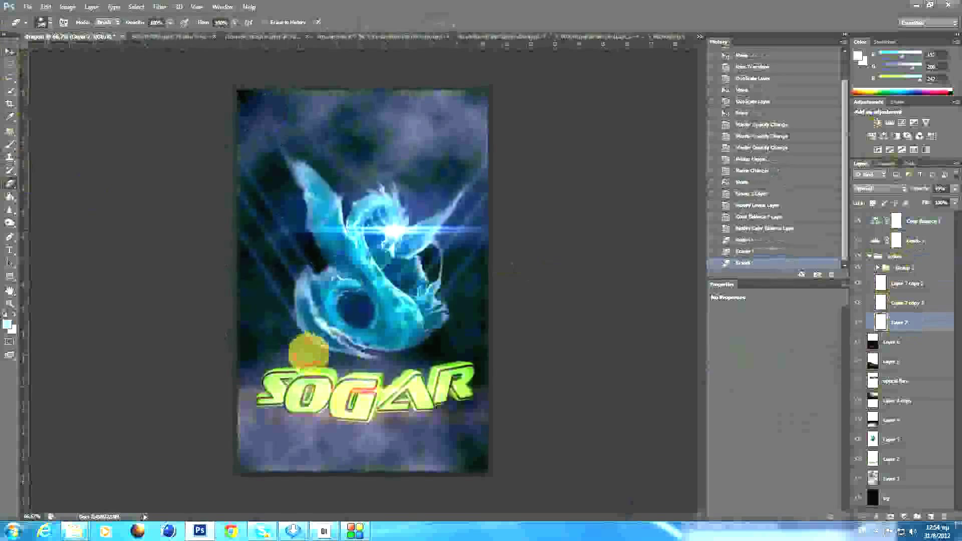
pyautogui.moveTo(307, 344); pyautogui.dragTo(301, 320)
pyautogui.click(898, 302)
pyautogui.click(903, 283)
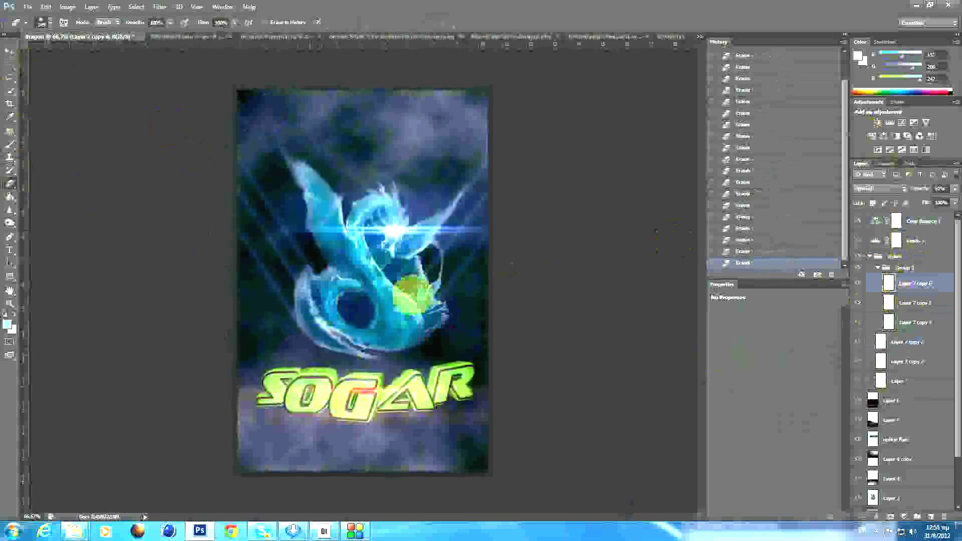
pyautogui.click(906, 322)
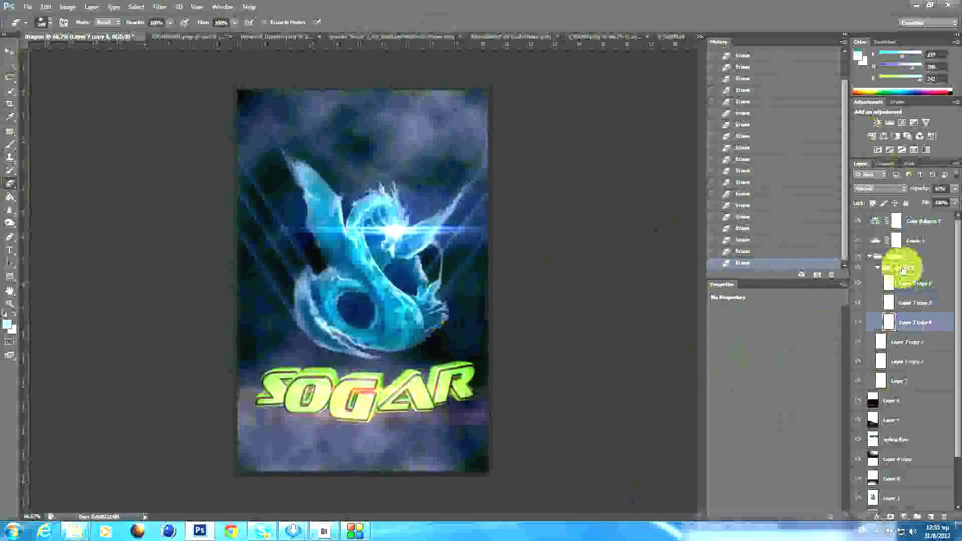
pyautogui.click(878, 259)
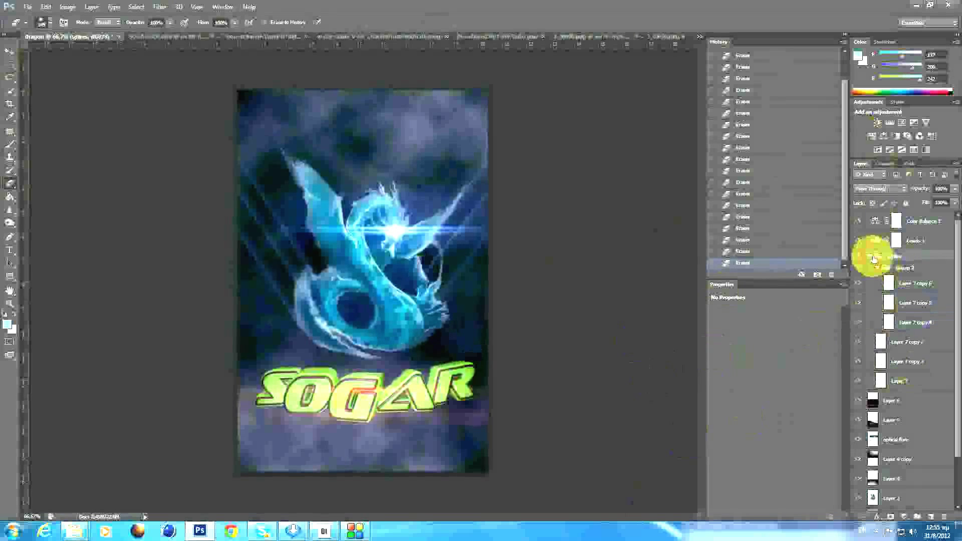
pyautogui.click(869, 256)
# Step: Add a new layer and try a custom splatter brush preset, undoing the test stroke
pyautogui.click(931, 516)
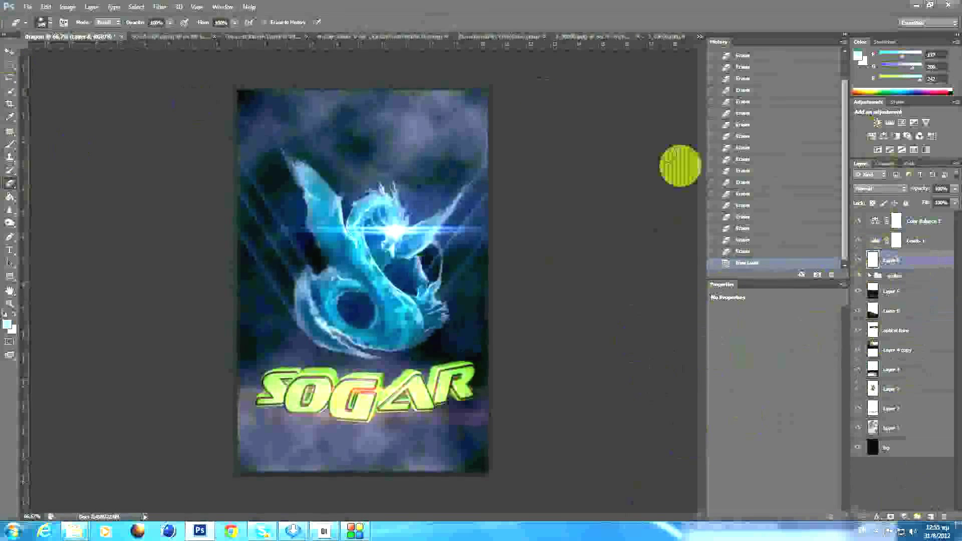
pyautogui.rightClick(10, 144)
pyautogui.click(30, 140)
pyautogui.click(41, 22)
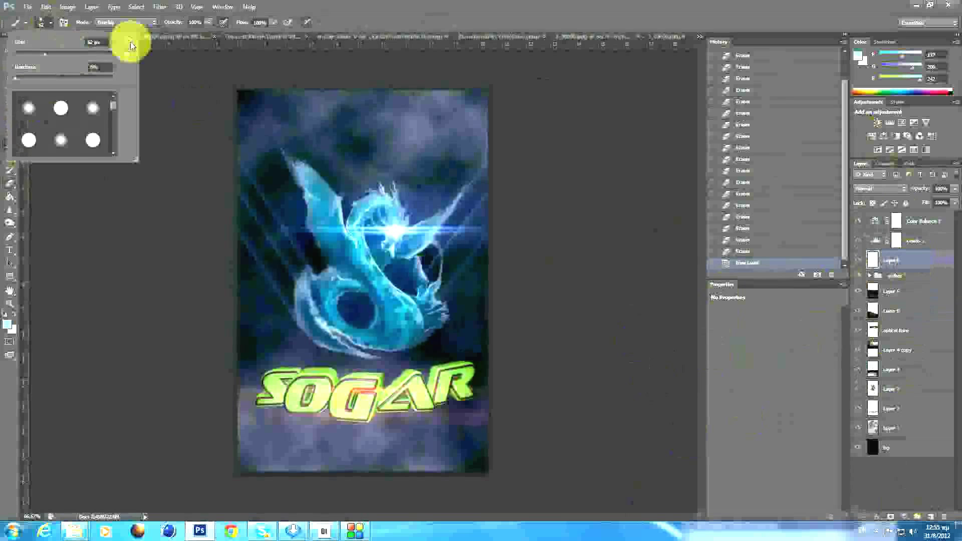
pyautogui.scroll(-5, 122, 135)
pyautogui.scroll(-3, 123, 133)
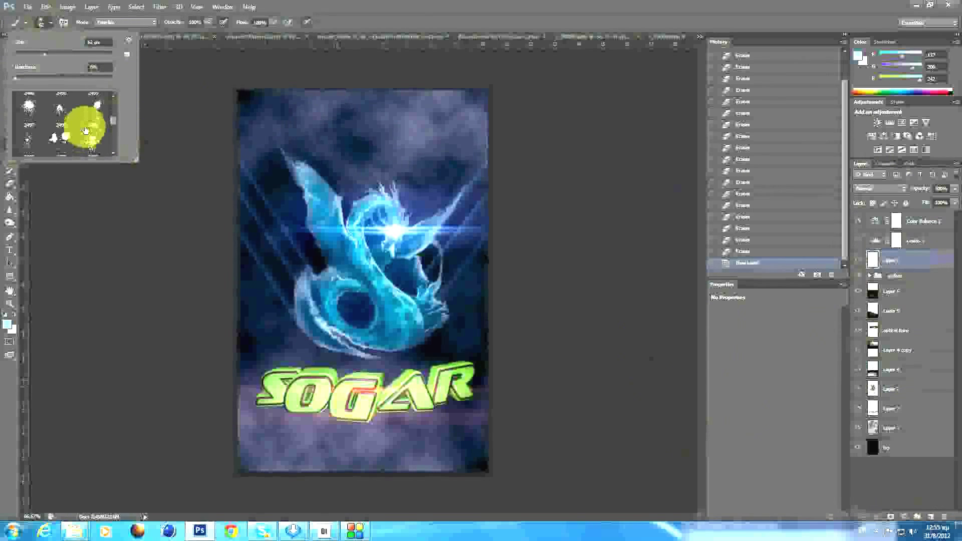
pyautogui.click(25, 123)
pyautogui.click(52, 27)
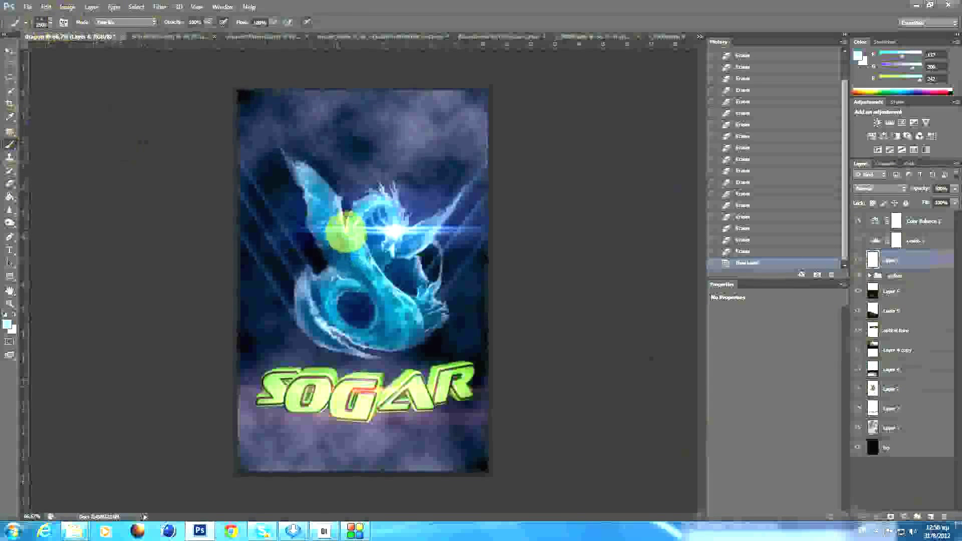
pyautogui.click(346, 231)
pyautogui.hotkey('ctrl', 'z')
# Step: Undo another brush test stroke and pick a different sparkle brush preset
pyautogui.click(41, 22)
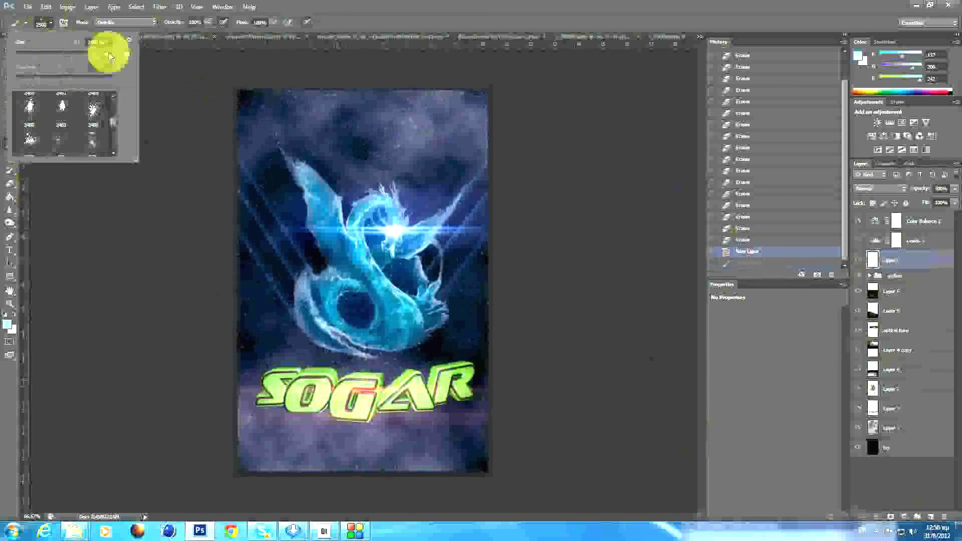
pyautogui.click(45, 22)
pyautogui.click(47, 20)
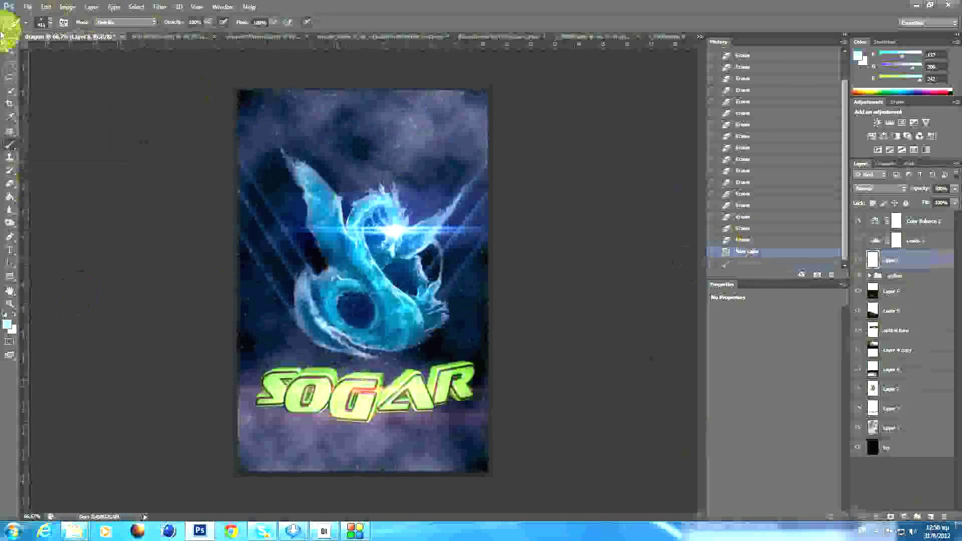
pyautogui.click(41, 22)
pyautogui.click(393, 251)
pyautogui.hotkey('ctrl', 'z')
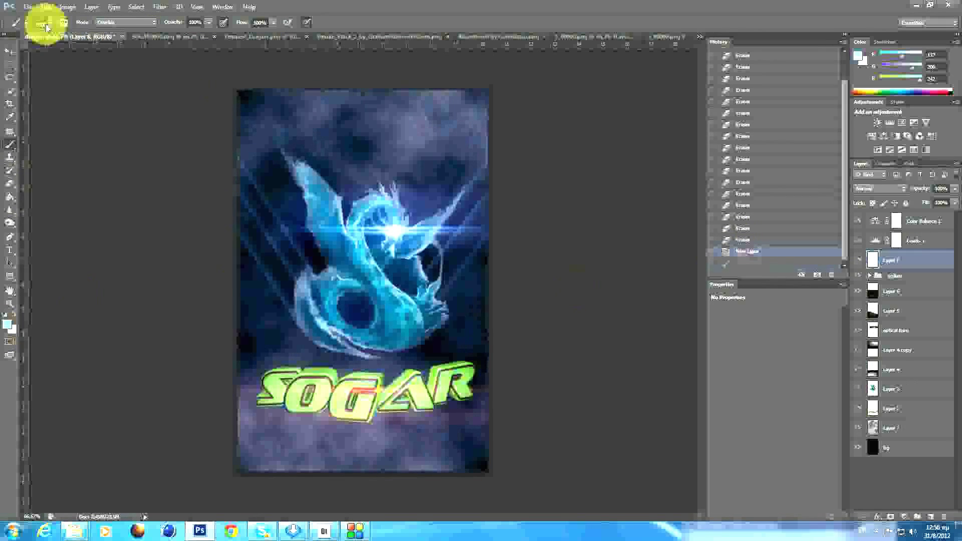
pyautogui.click(43, 23)
pyautogui.click(75, 119)
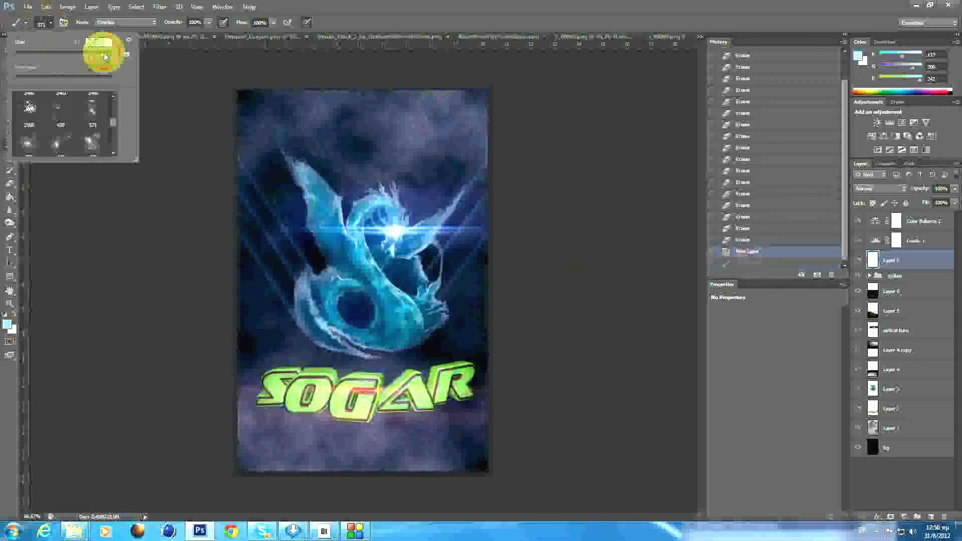
# Step: Set a pale blue-grey colour and a 1521-pixel brush, then stamp large soft glows
pyautogui.moveTo(361, 322); pyautogui.dragTo(440, 355)
pyautogui.click(741, 251)
pyautogui.press('i')
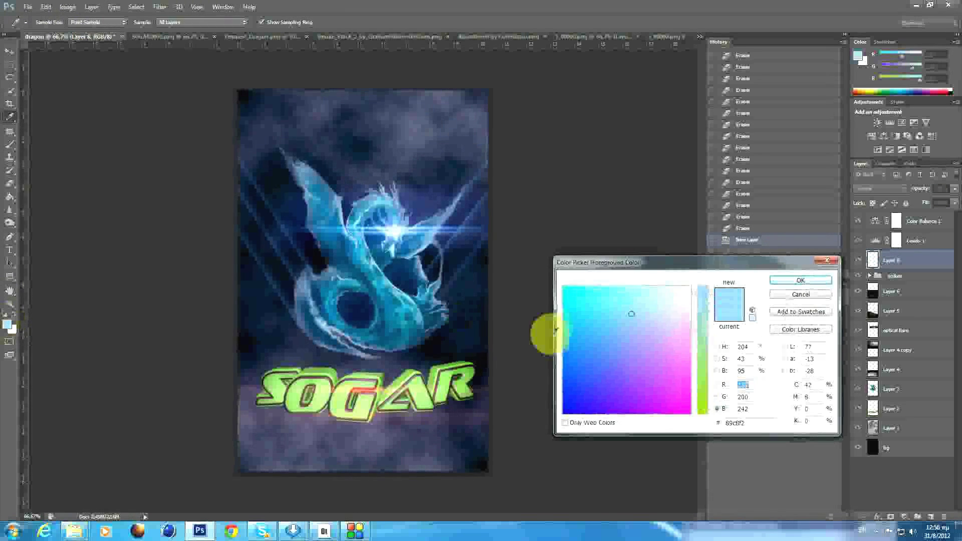
pyautogui.click(637, 321)
pyautogui.click(801, 280)
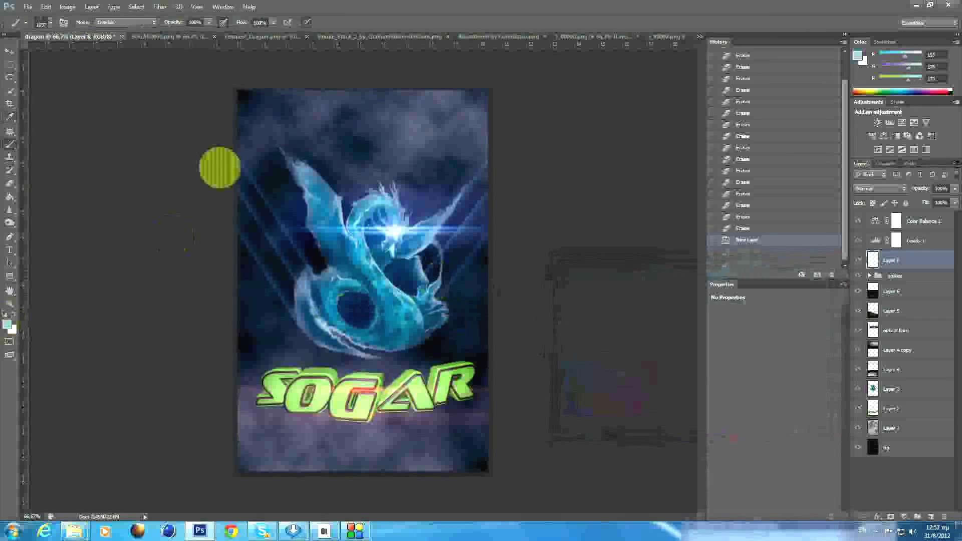
pyautogui.press('b')
pyautogui.click(49, 28)
pyautogui.moveTo(102, 58); pyautogui.dragTo(107, 58)
pyautogui.click(381, 231)
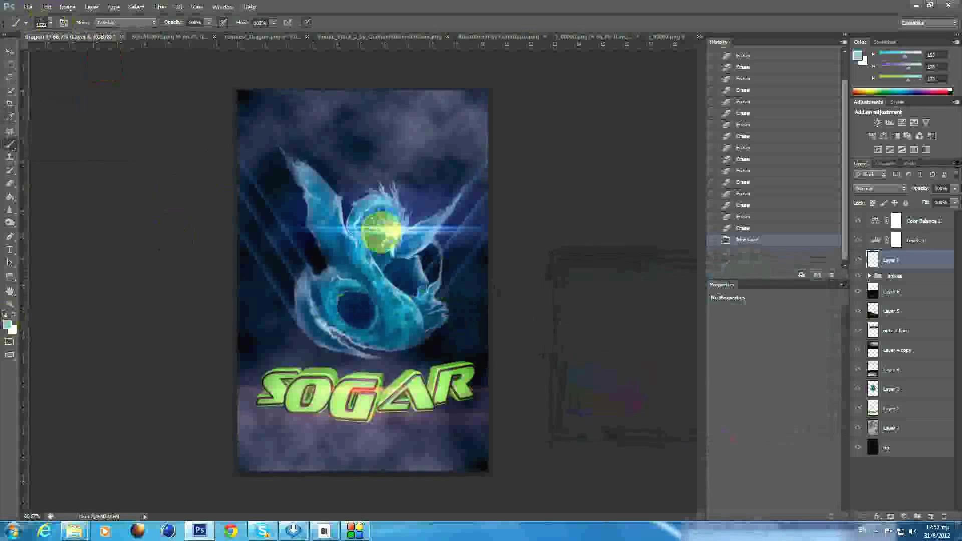
pyautogui.click(388, 526)
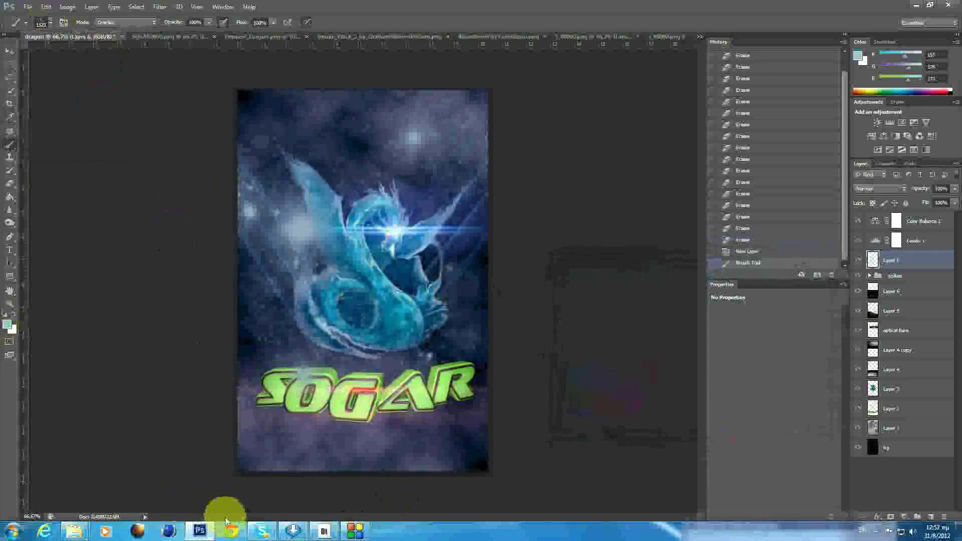
# Step: Save a JPEG copy of the poster at maximum quality
pyautogui.click(28, 7)
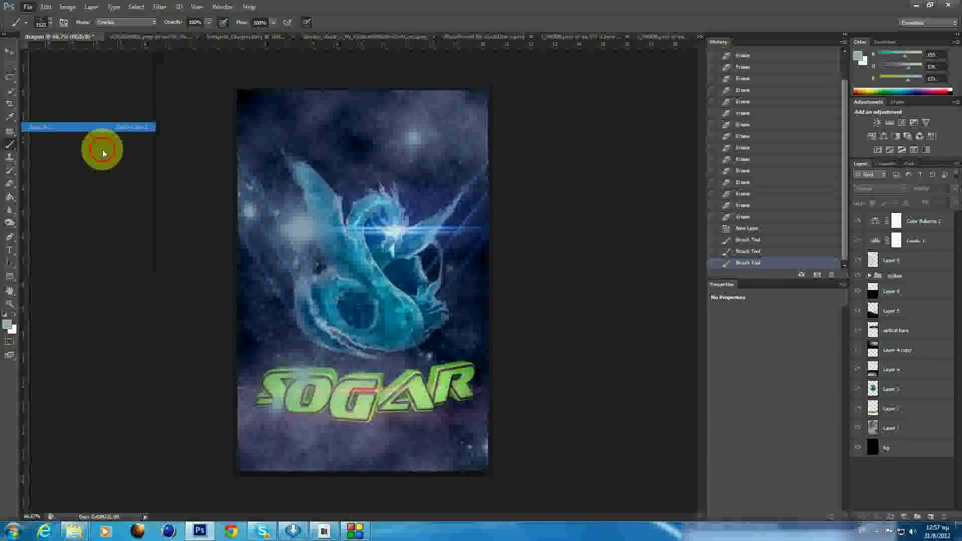
pyautogui.click(251, 396)
pyautogui.click(247, 332)
pyautogui.press('Return')
pyautogui.click(534, 146)
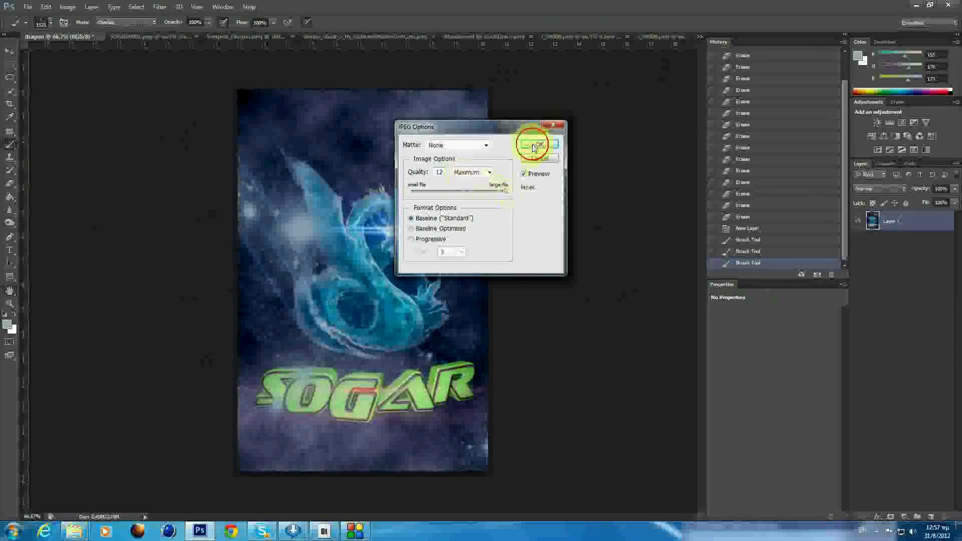
# Step: Save the layered document as 'dragon final 2' and close Photoshop
pyautogui.click(28, 6)
pyautogui.click(35, 86)
pyautogui.write('dragon final 2')
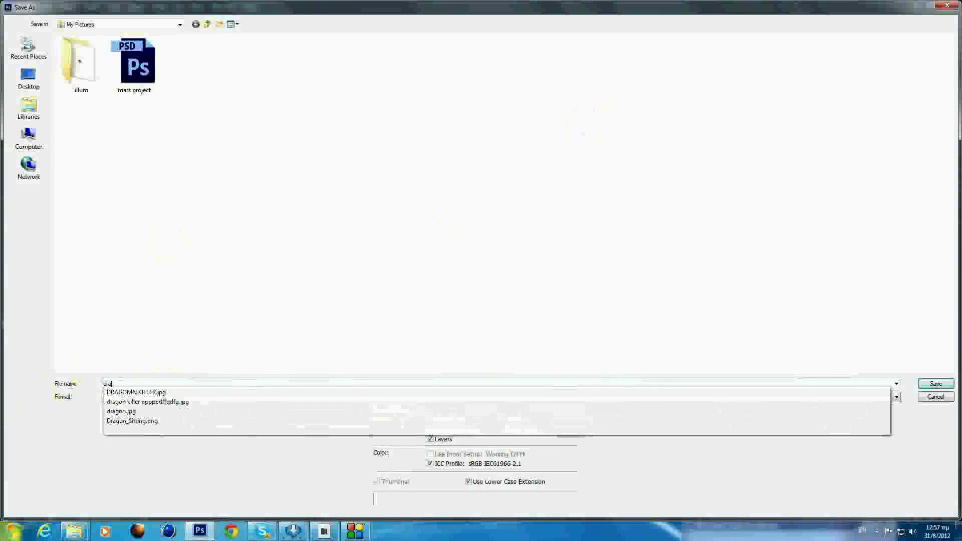
pyautogui.press('Return')
pyautogui.press('Return')
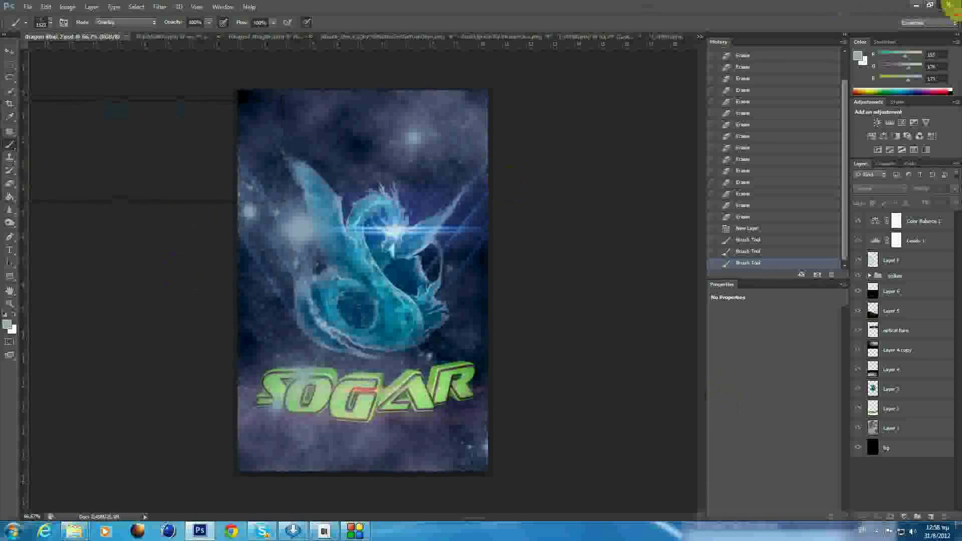
pyautogui.click(949, 6)
# Step: Dismiss the save-changes prompt and preview the saved dragon image
pyautogui.click(499, 198)
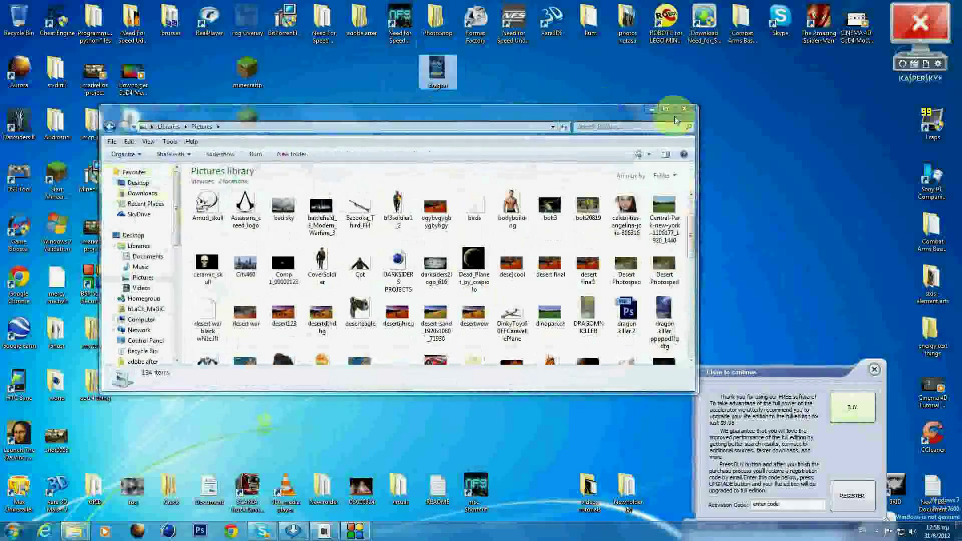
pyautogui.scroll(3, 493, 258)
pyautogui.hotkey('alt', 'F4')
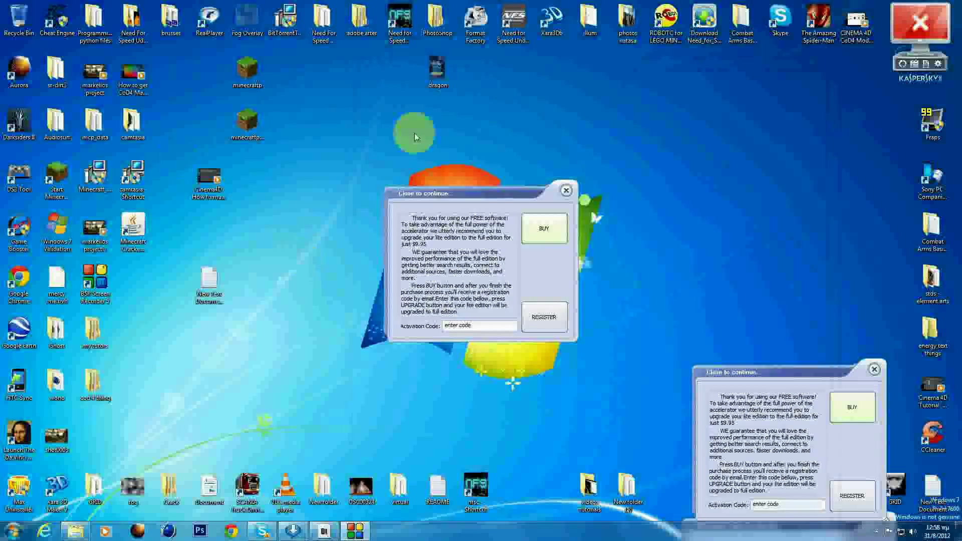
# Step: Browse the Desktop and Downloads folders, then close Explorer and the image viewer
pyautogui.press('super+e')
pyautogui.click(134, 242)
pyautogui.click(143, 193)
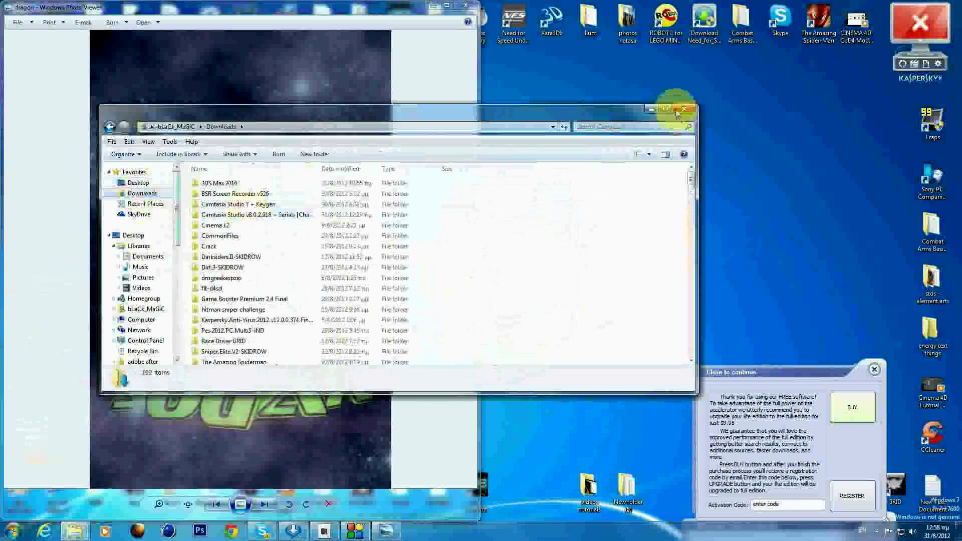
pyautogui.click(678, 114)
pyautogui.hotkey('alt', 'F4')
pyautogui.click(876, 531)
pyautogui.rightClick(852, 447)
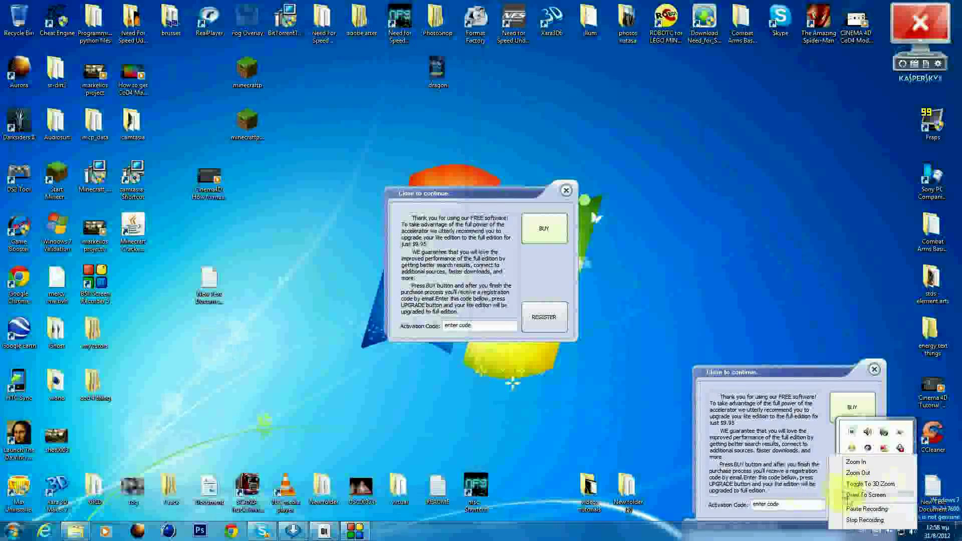